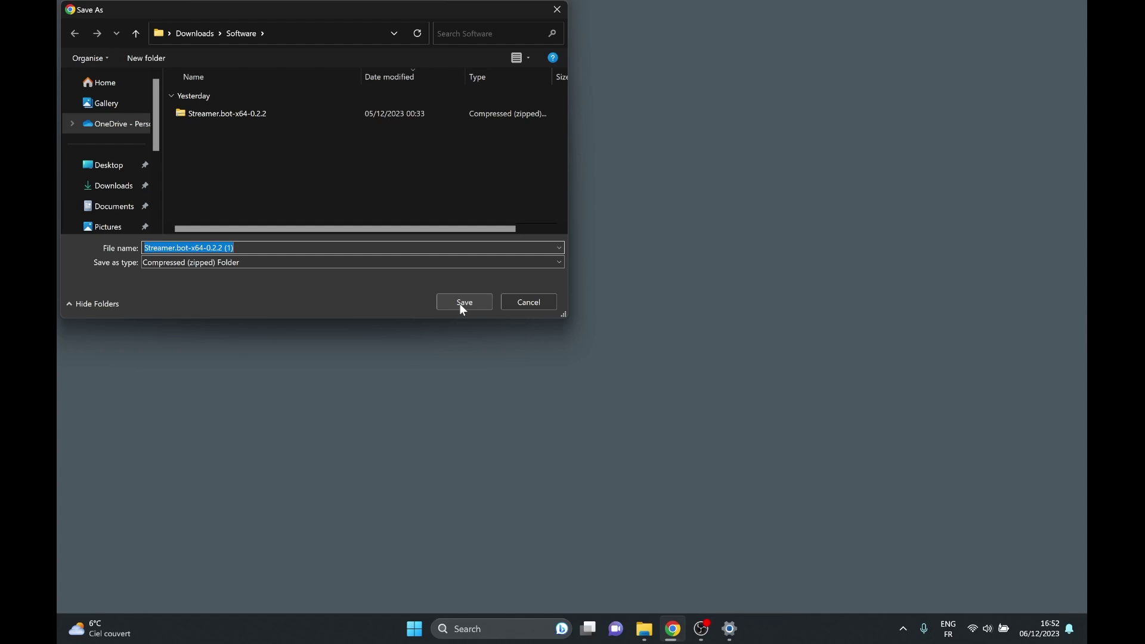
# Step: Save the Streamer.bot v0.2.2 zip download into the Downloads\Software folder
pyautogui.click(464, 303)
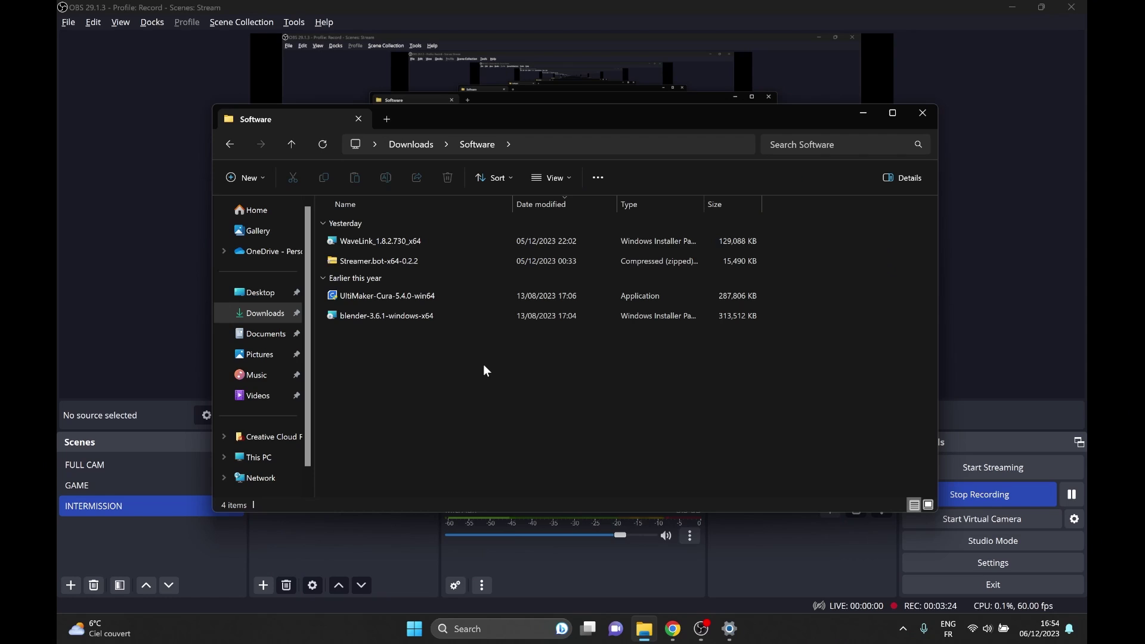
# Step: Extract the Streamer.bot zip with Extract All and open the Streamer.bot-x64-0.2.2 folder
pyautogui.click(349, 264)
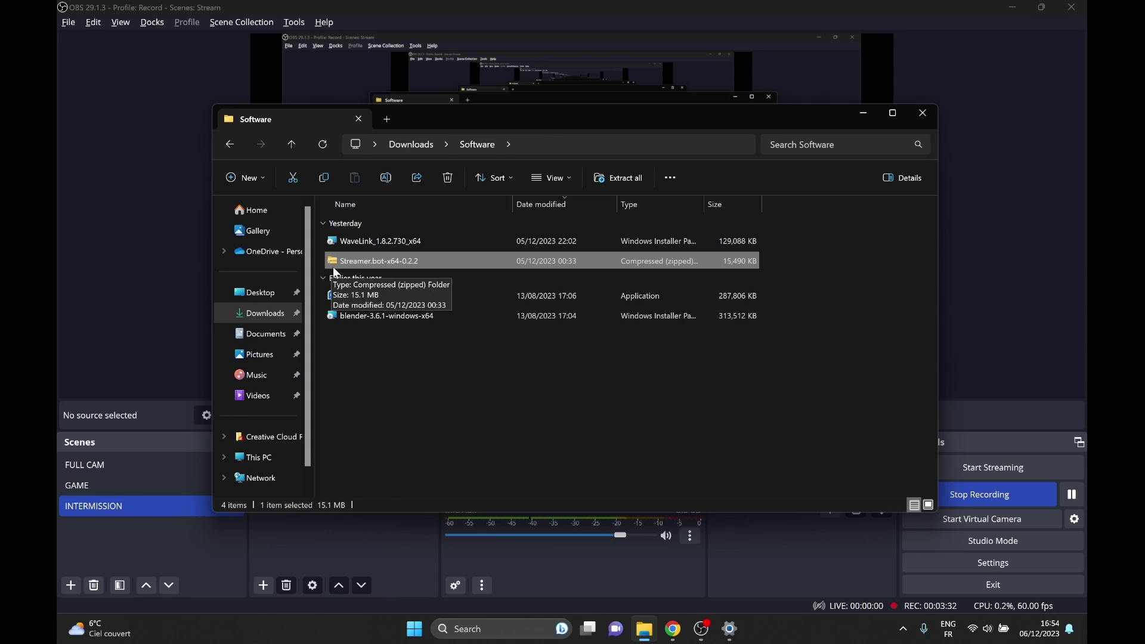
pyautogui.rightClick(358, 261)
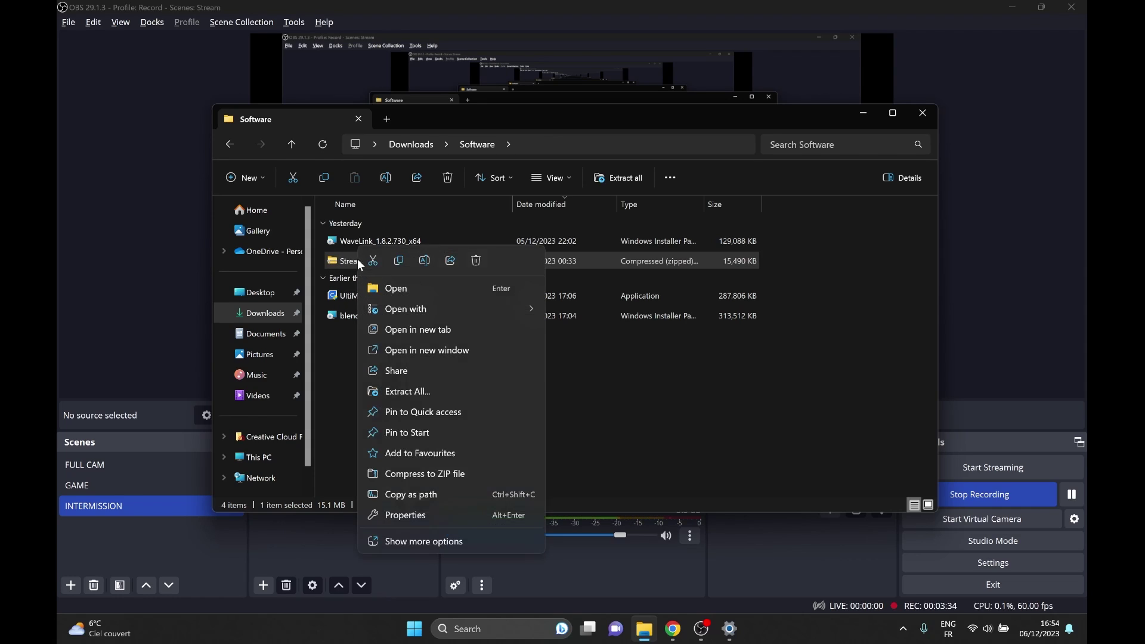
pyautogui.click(435, 392)
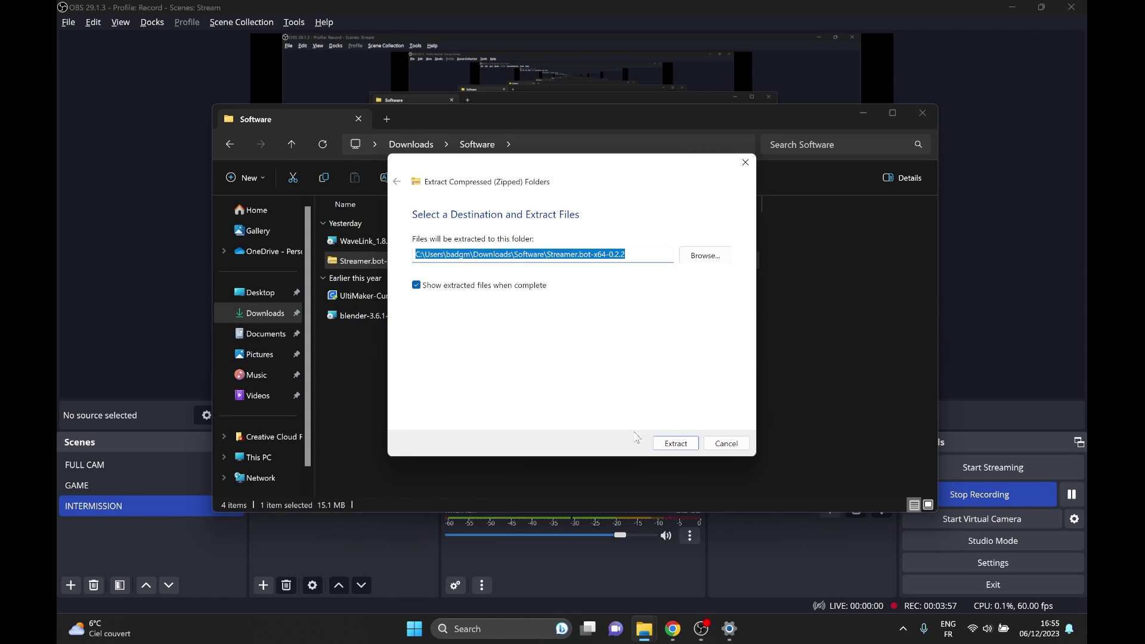
pyautogui.click(673, 443)
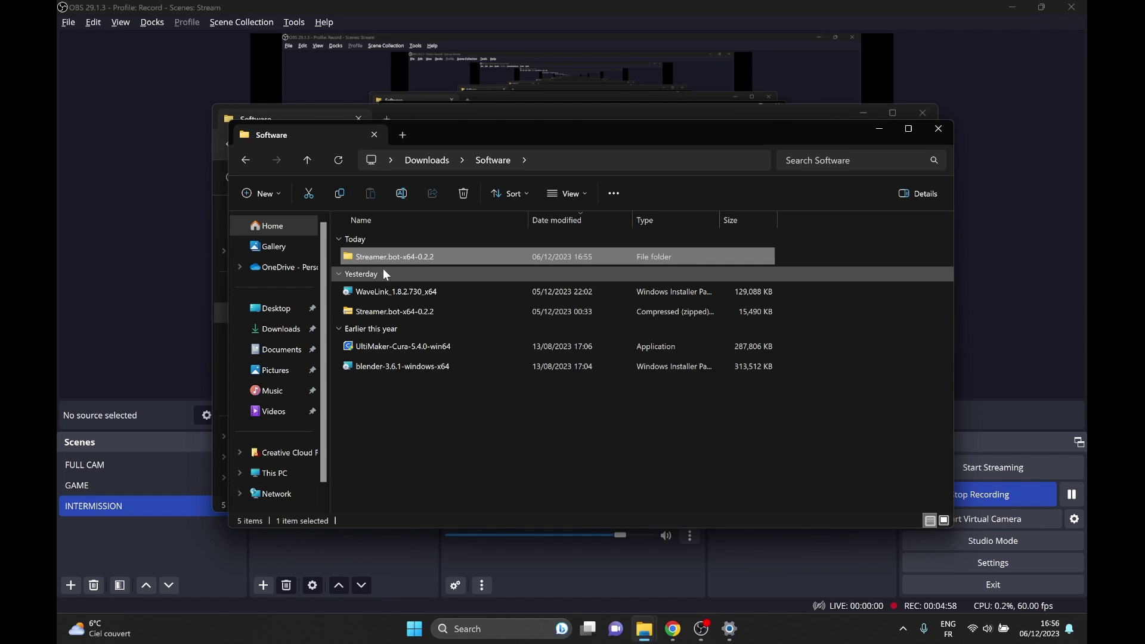
pyautogui.doubleClick(382, 257)
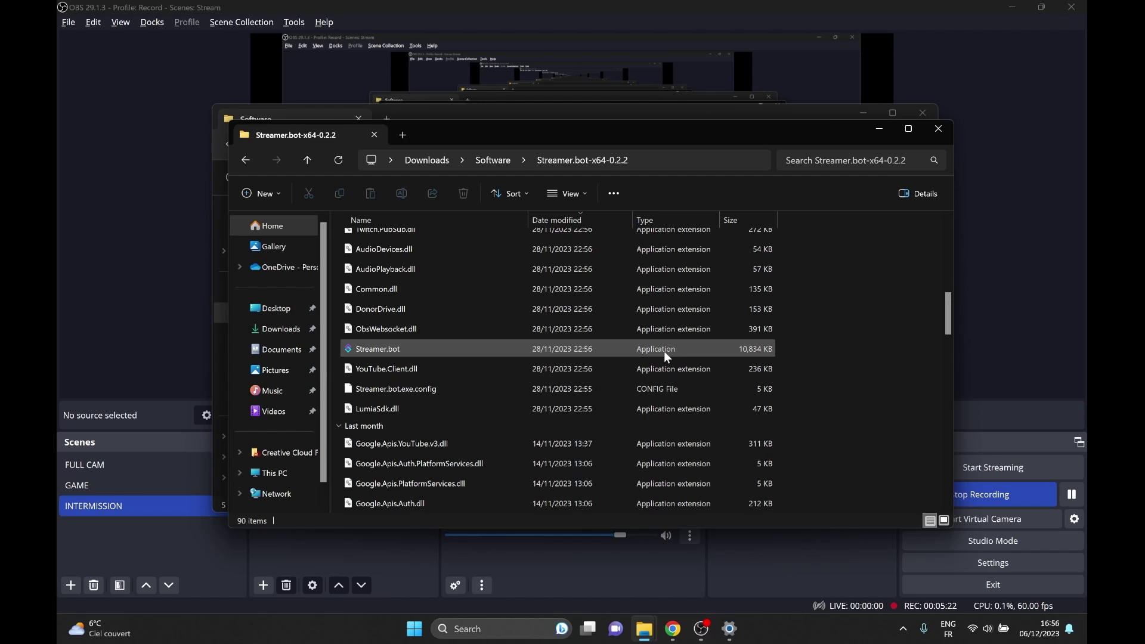
# Step: Launch Streamer.bot.exe, dismiss the 0.2.2 notice and maximize the window
pyautogui.doubleClick(383, 348)
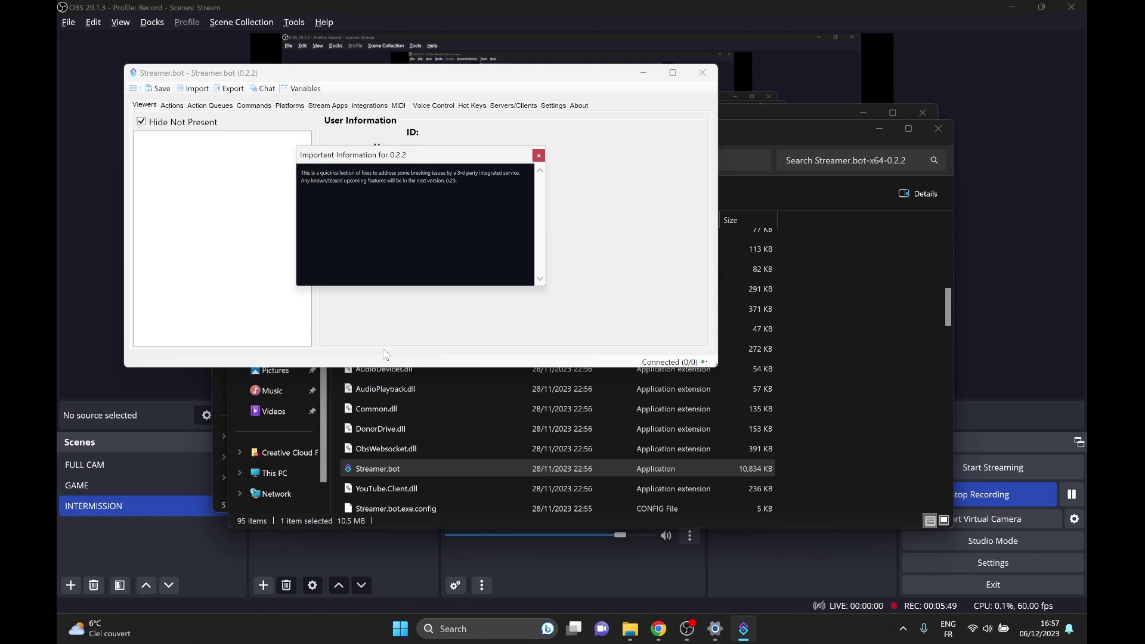
pyautogui.click(536, 157)
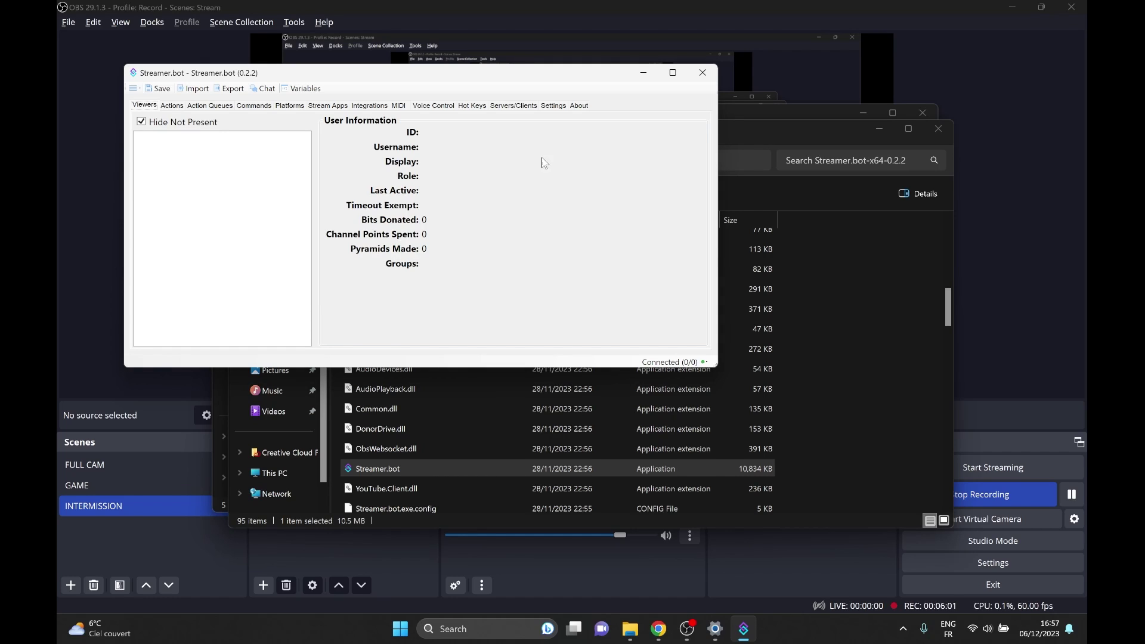
pyautogui.click(673, 72)
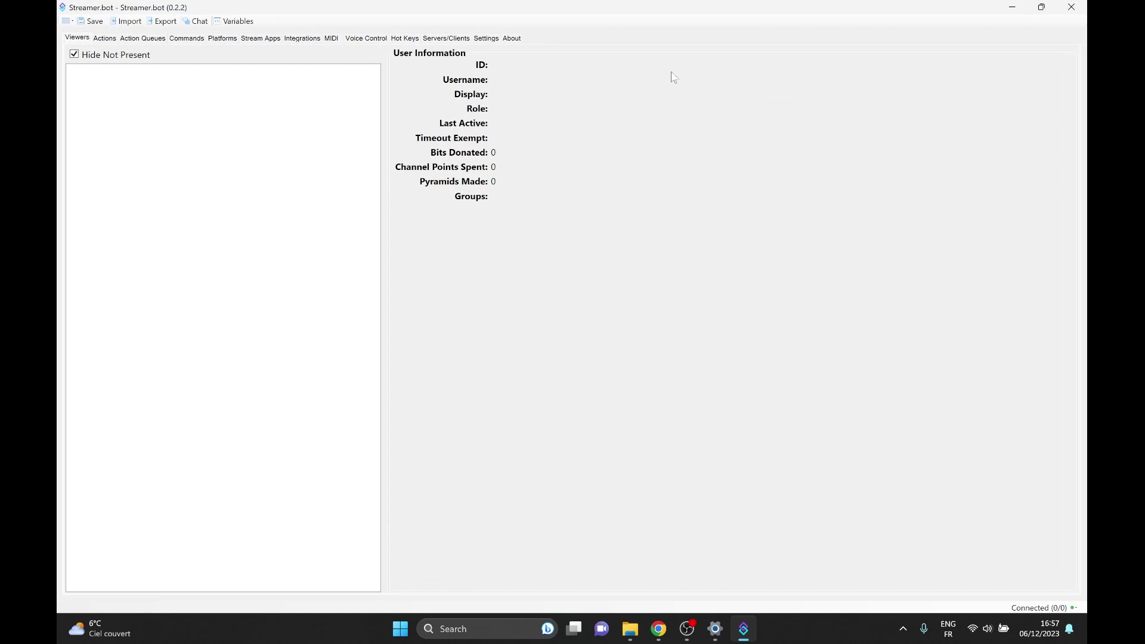
# Step: Pin Streamer.bot.exe to the Start menu and relaunch it from there
pyautogui.click(1011, 9)
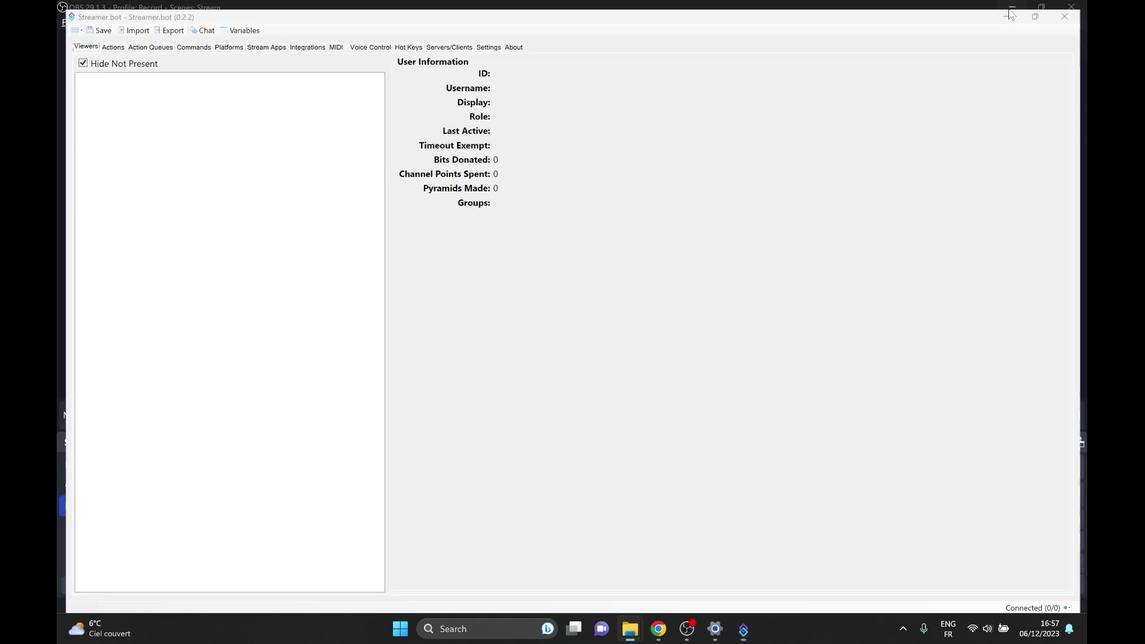
pyautogui.rightClick(371, 470)
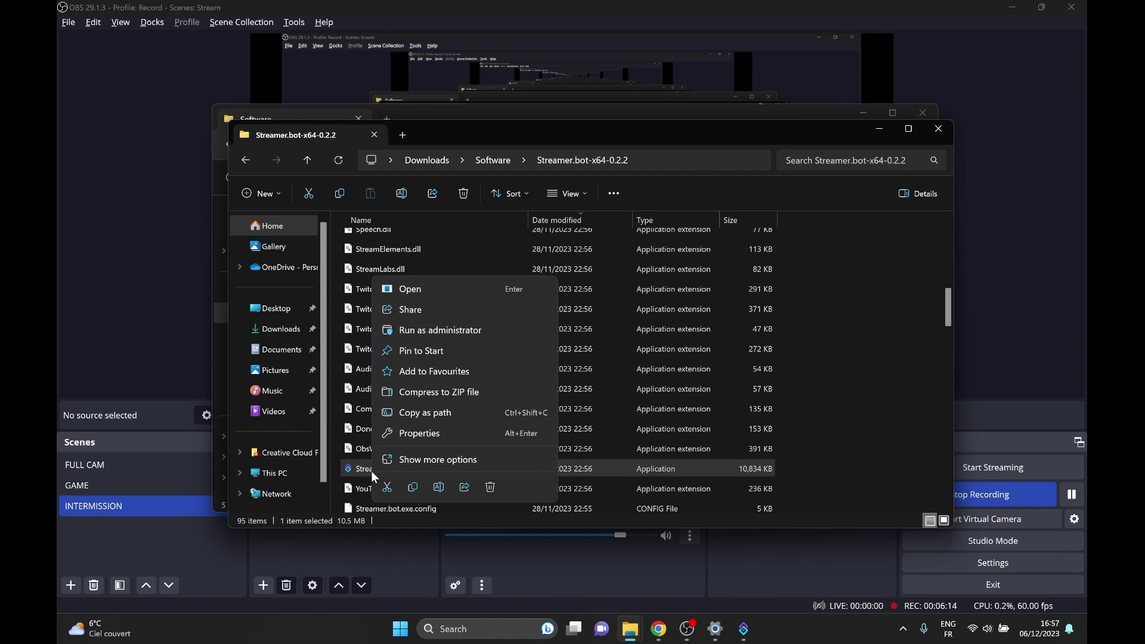
pyautogui.click(417, 351)
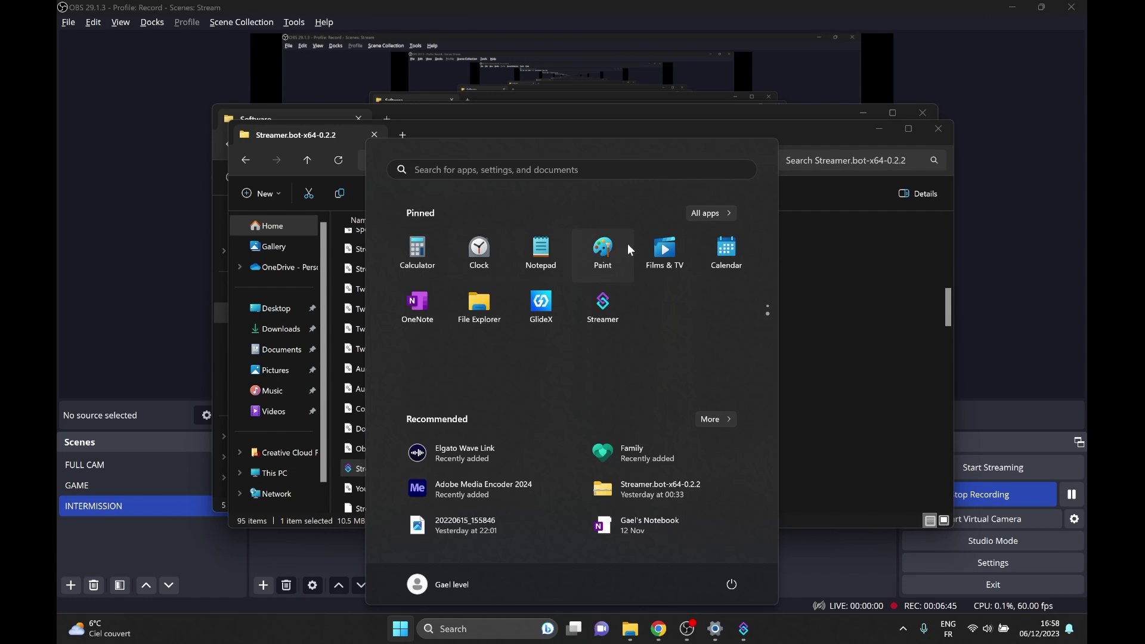
pyautogui.click(605, 323)
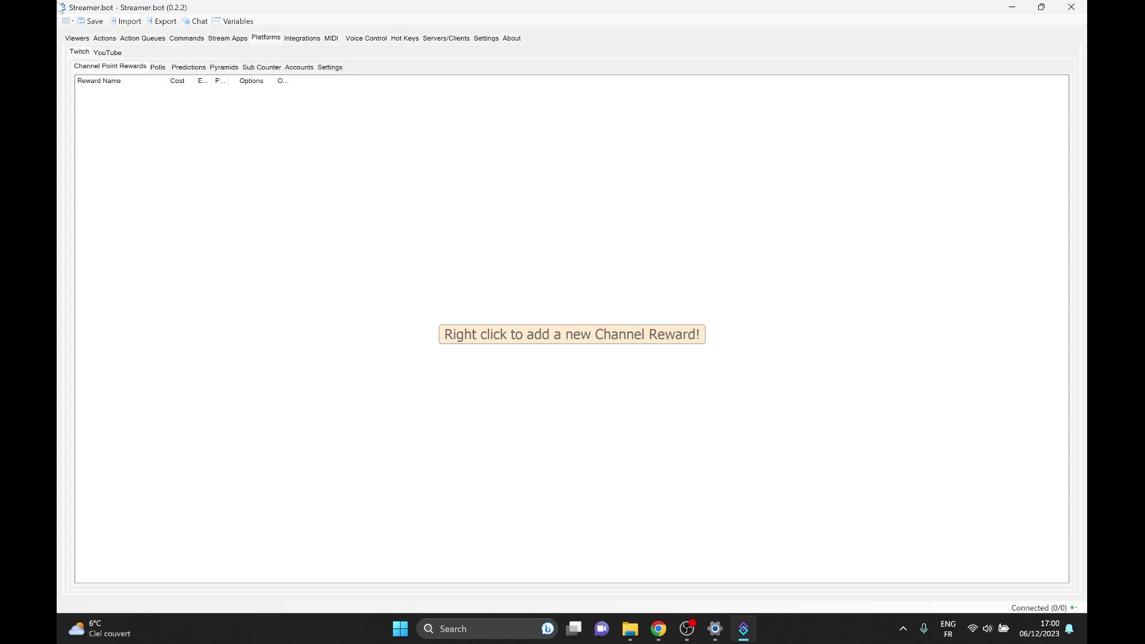
# Step: Hide unneeded tabs like Viewers, Commands and Hot Keys through the tab bar menu
pyautogui.rightClick(420, 43)
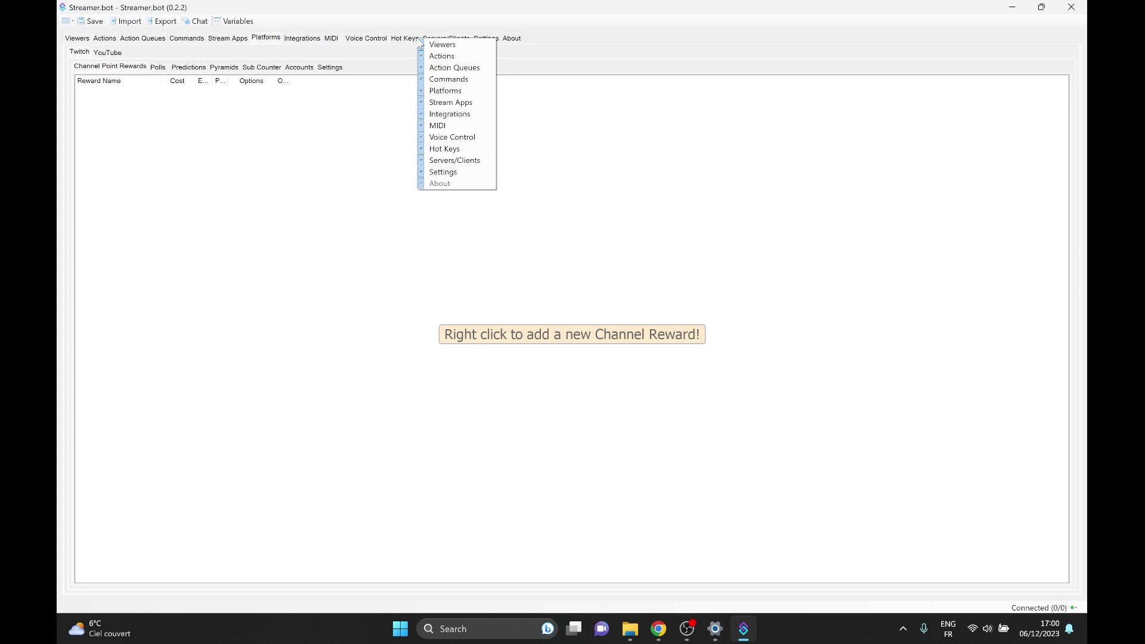
pyautogui.click(446, 173)
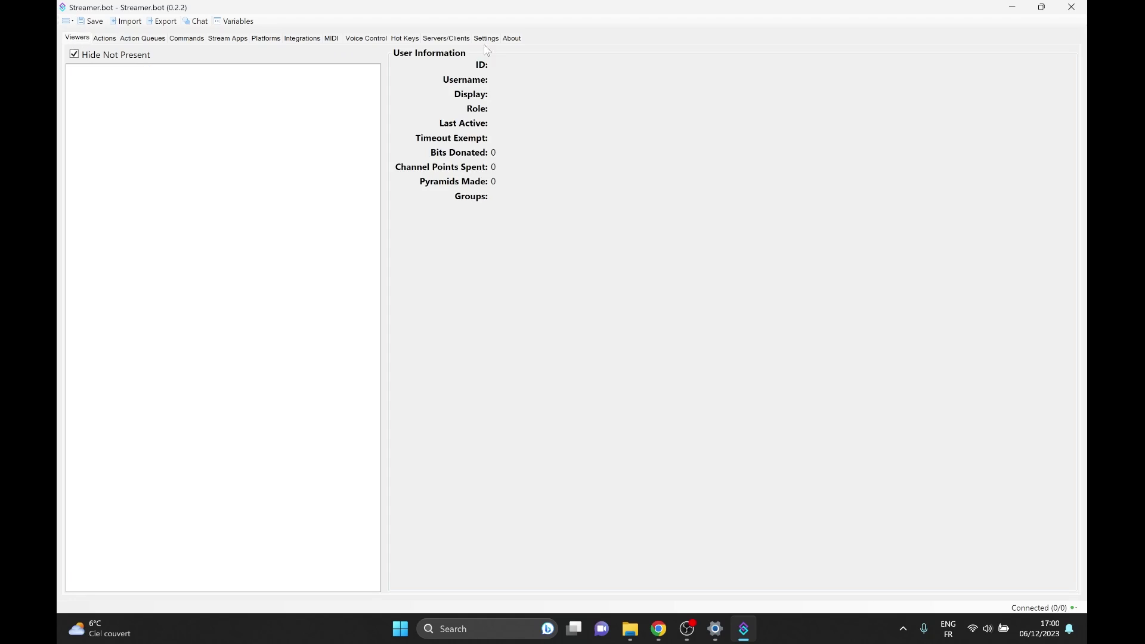
pyautogui.rightClick(417, 45)
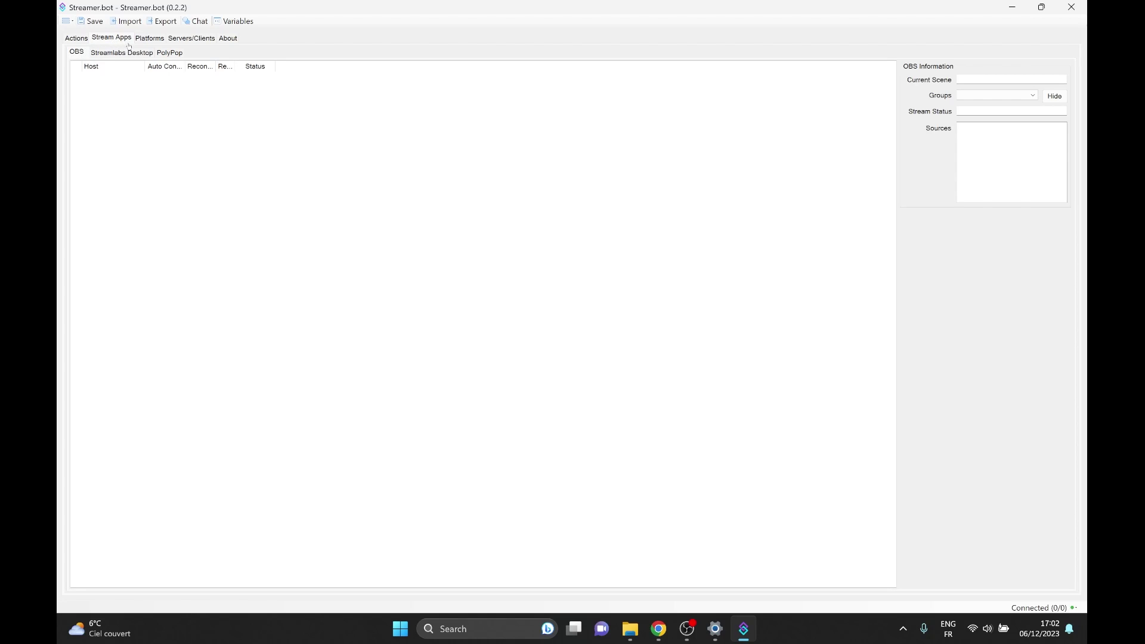
# Step: Browse the Stream Apps pages, then add a new connection from the empty OBS list
pyautogui.click(104, 42)
pyautogui.rightClick(114, 41)
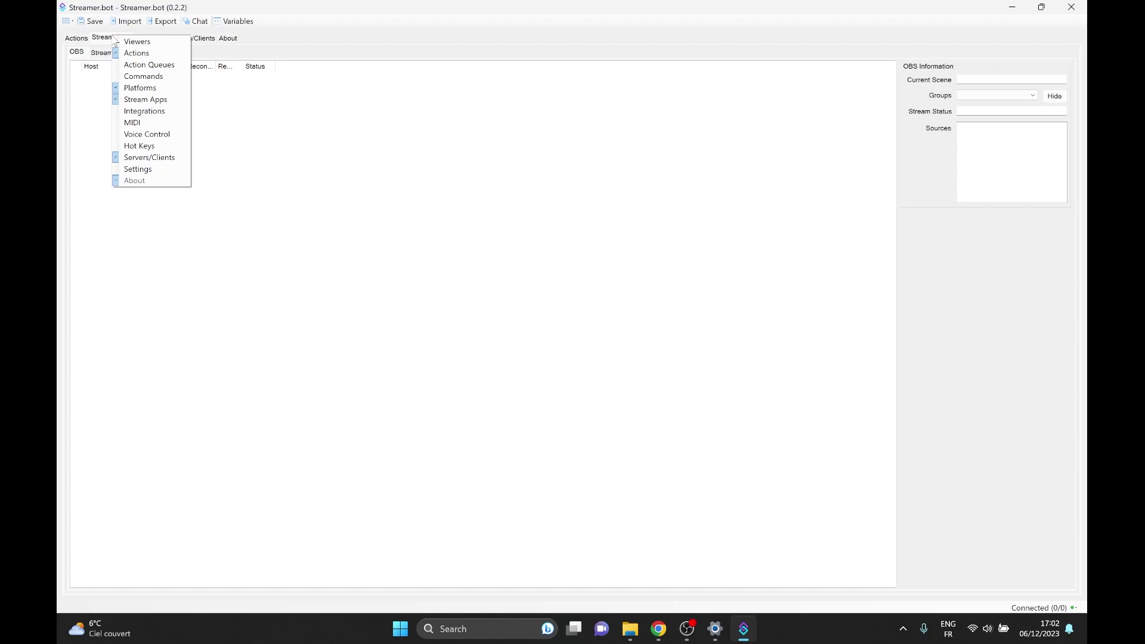
pyautogui.click(103, 40)
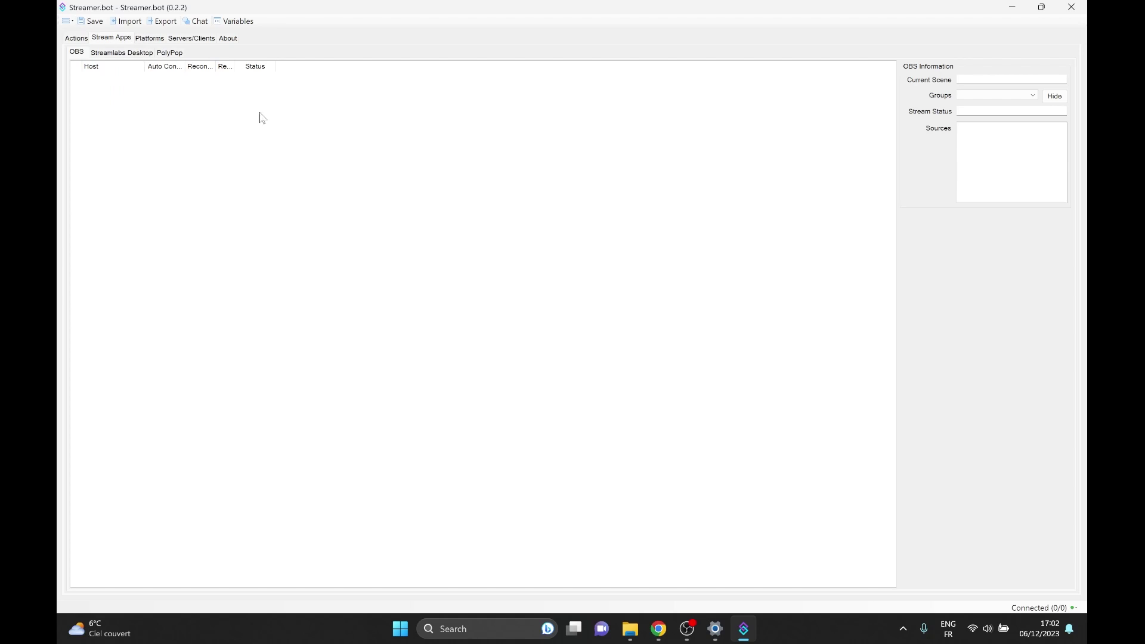
pyautogui.click(128, 57)
pyautogui.click(169, 56)
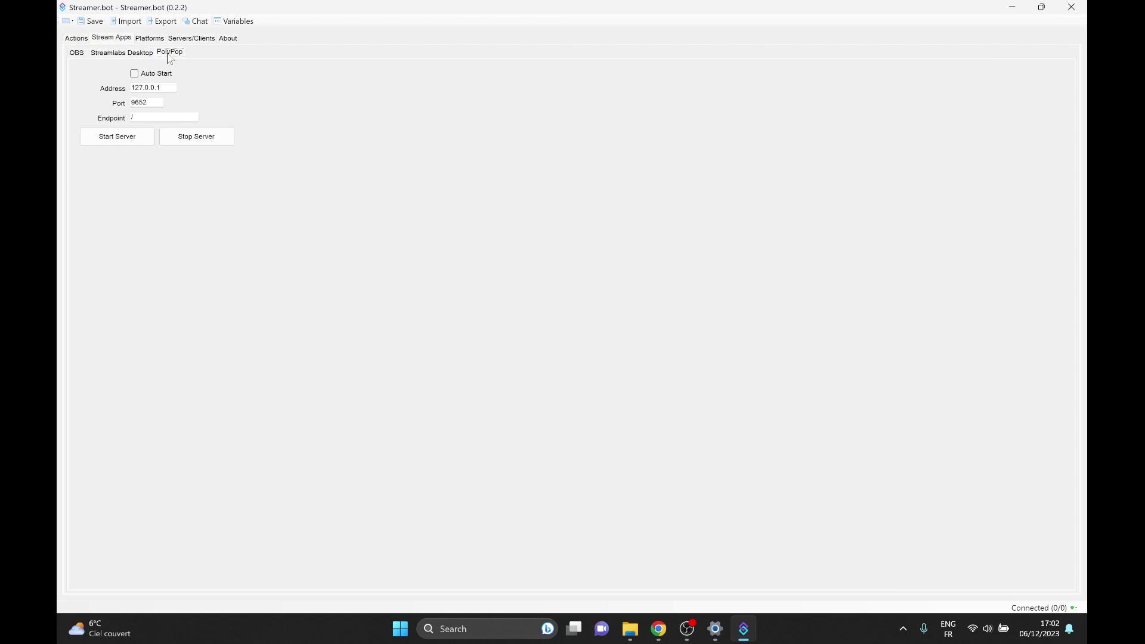
pyautogui.click(79, 55)
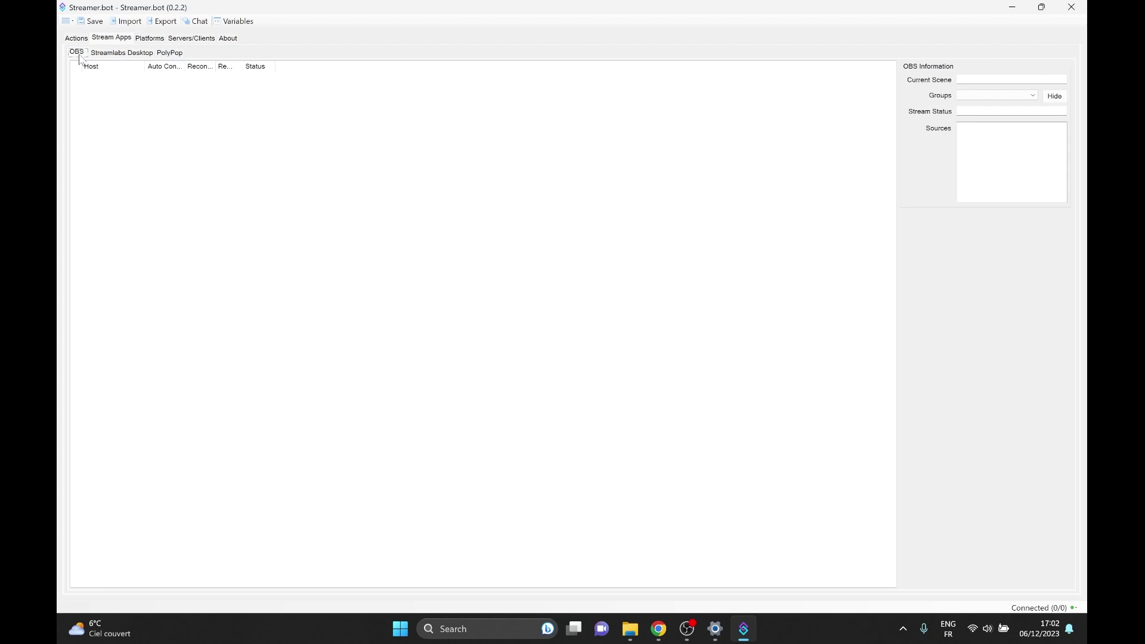
pyautogui.rightClick(335, 167)
pyautogui.click(355, 171)
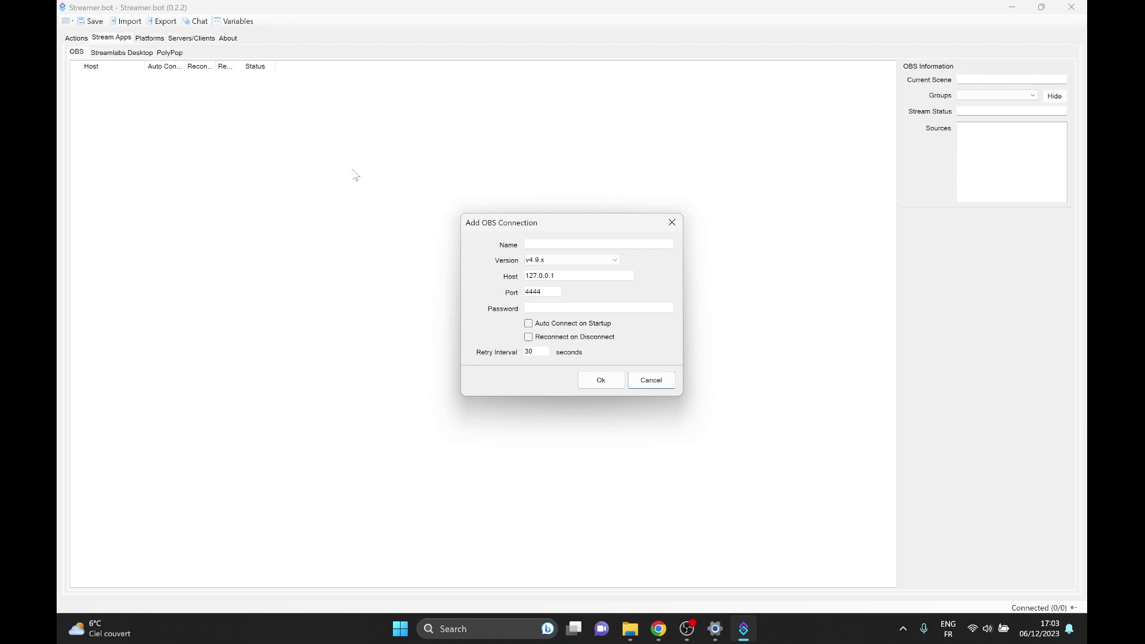
# Step: Name the connection OBS, choose v5.x, enable auto-connect and reconnect, retry every 5 seconds
pyautogui.click(535, 247)
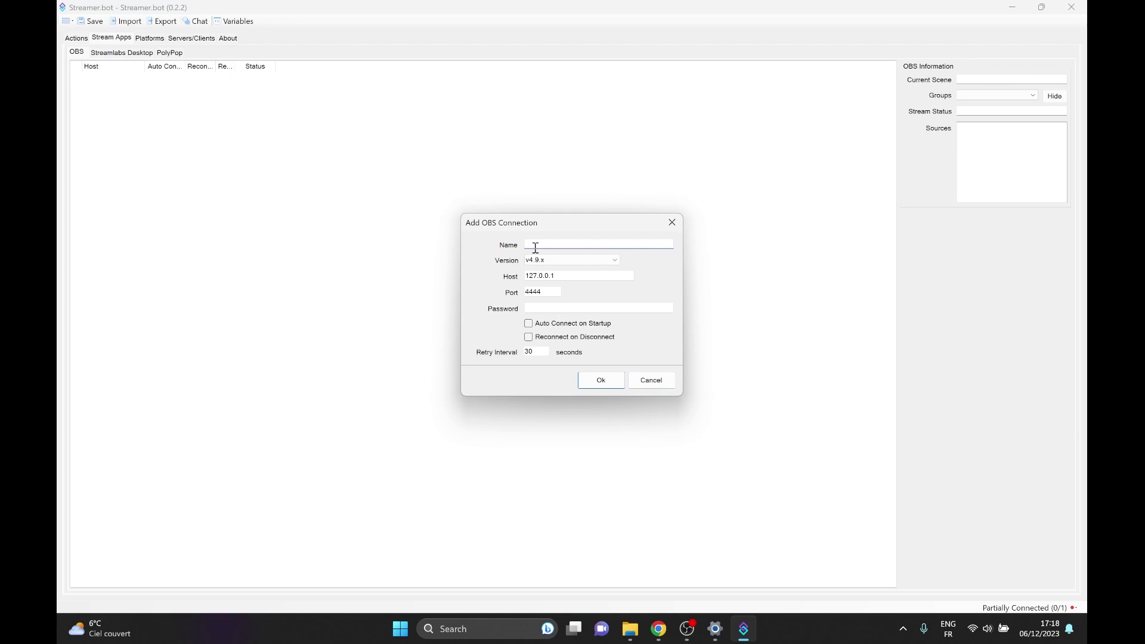
pyautogui.write('OBS')
pyautogui.click(549, 262)
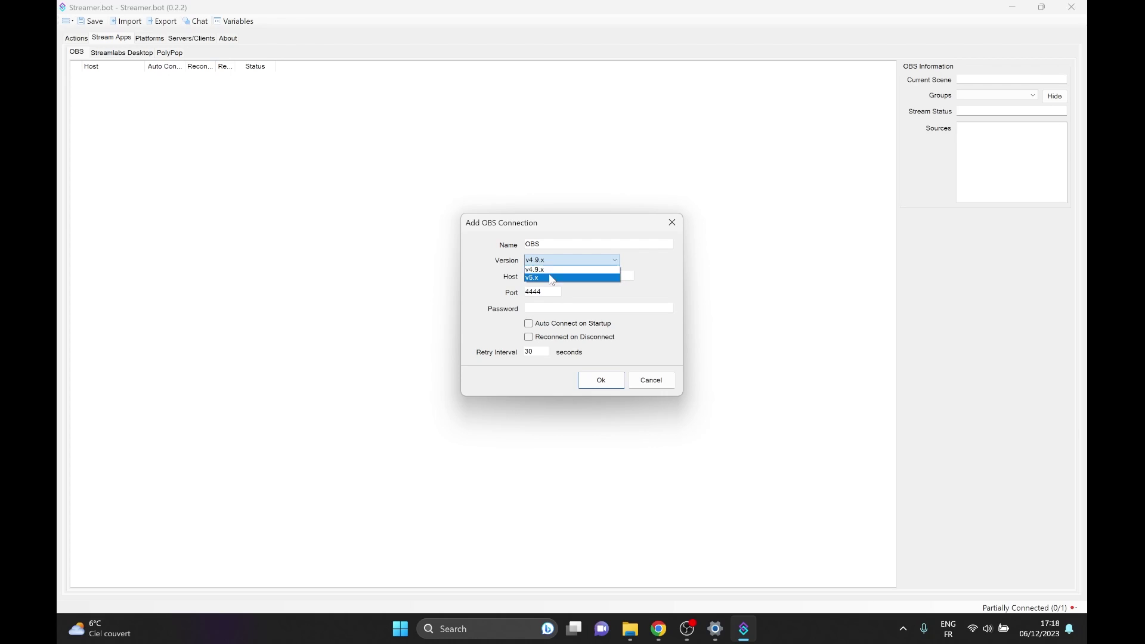
pyautogui.click(552, 279)
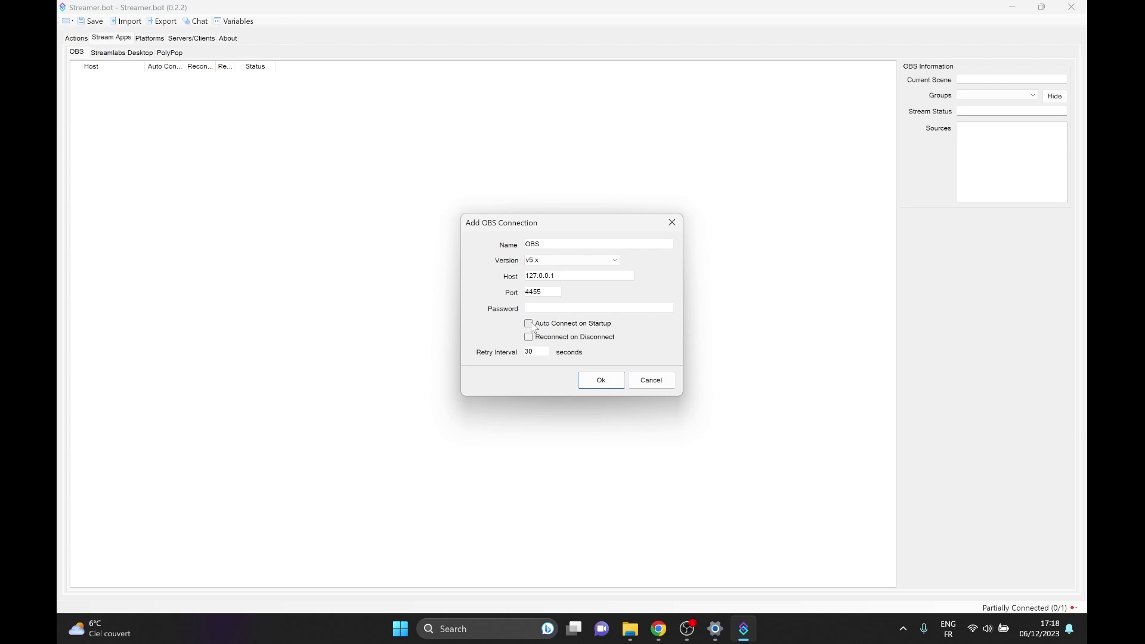
pyautogui.click(529, 323)
pyautogui.click(528, 336)
pyautogui.doubleClick(534, 352)
pyautogui.write('5')
pyautogui.click(686, 637)
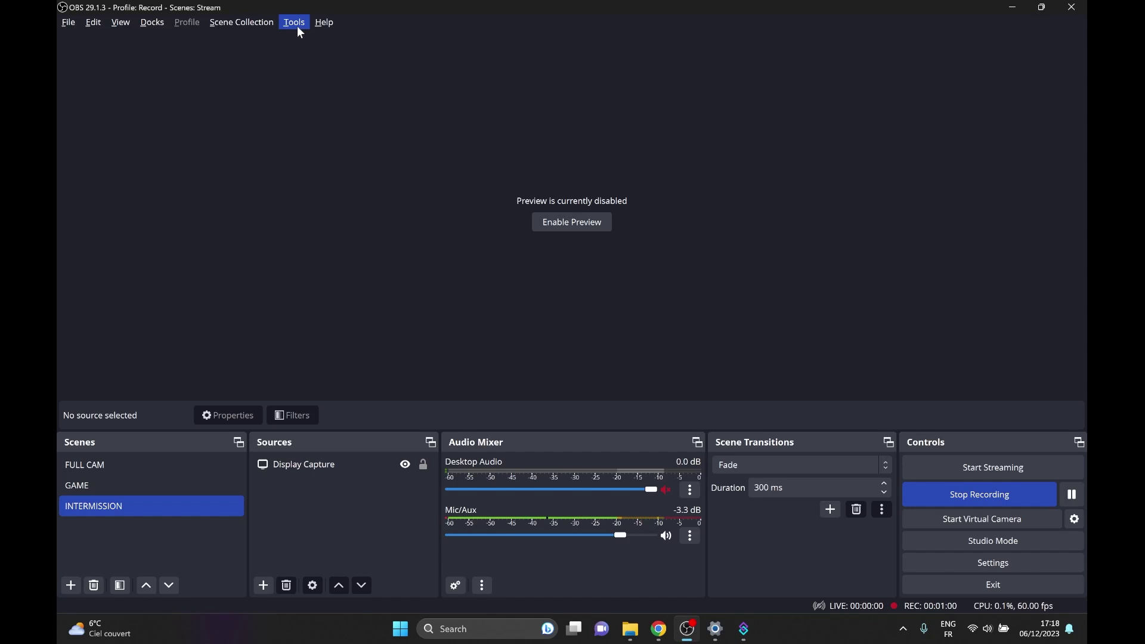
# Step: Disable authentication in OBS's WebSocket Server Settings on port 4455, then return to Streamer.bot
pyautogui.click(297, 25)
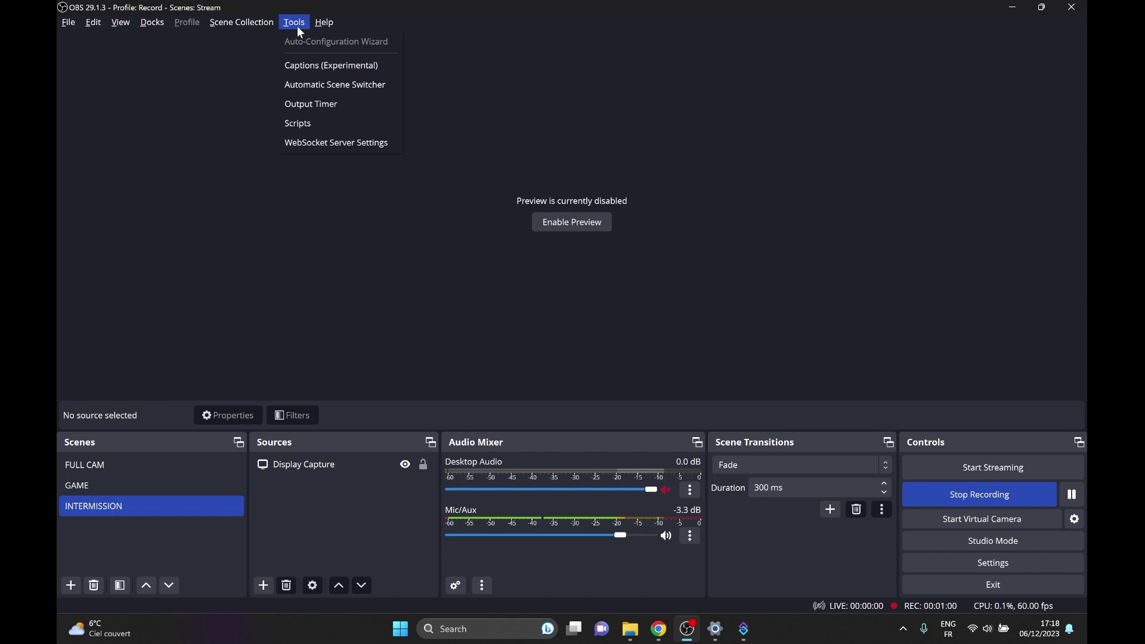
pyautogui.click(335, 144)
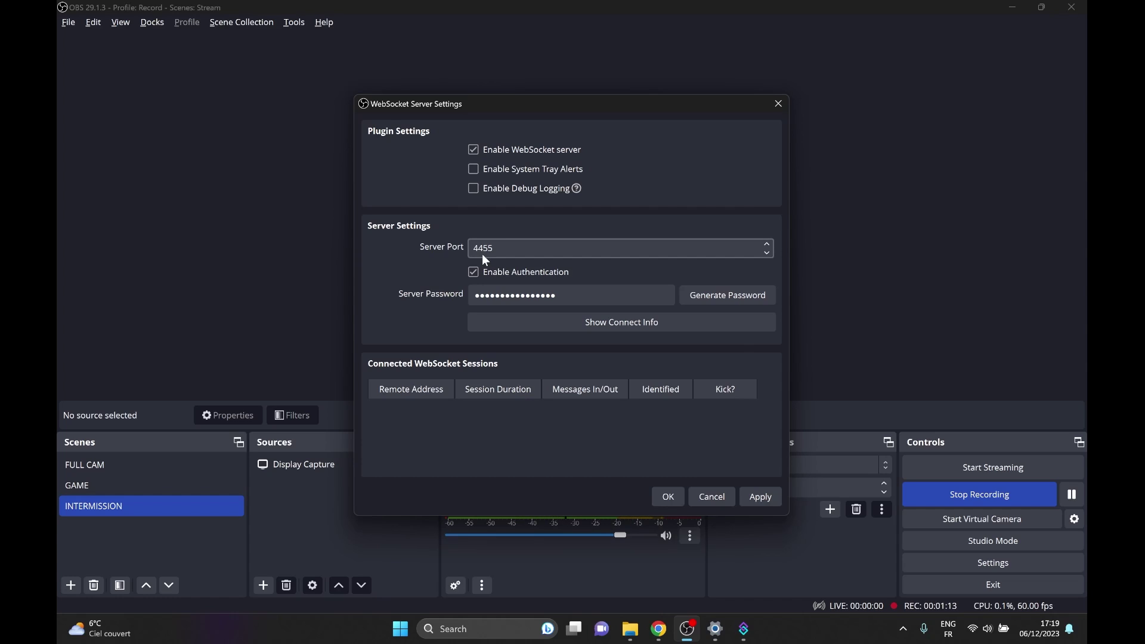
pyautogui.click(475, 274)
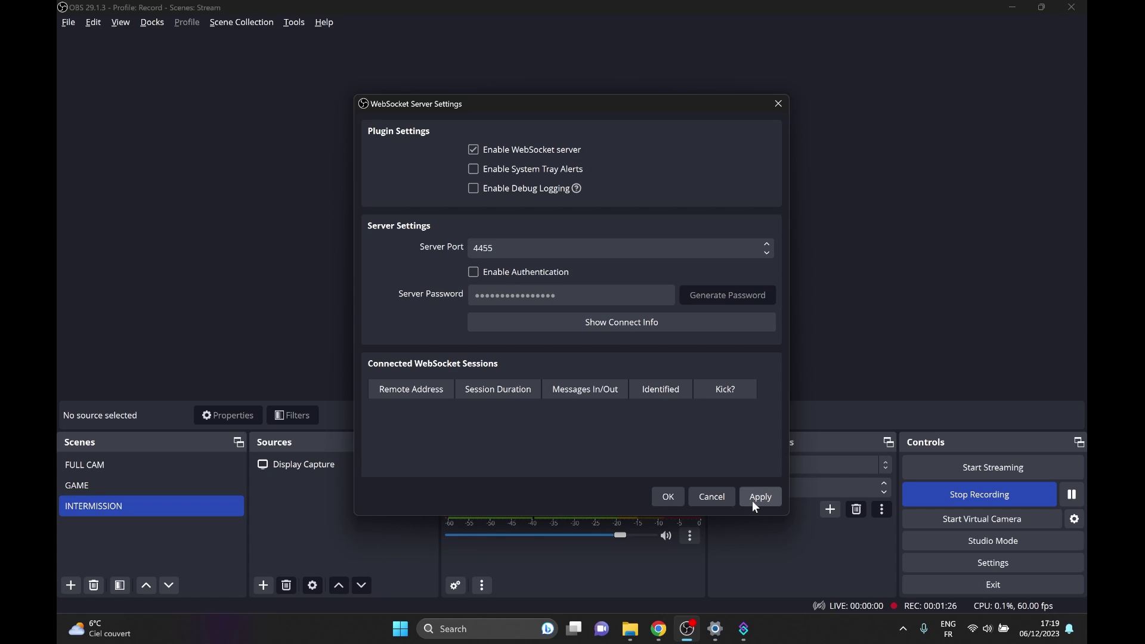
pyautogui.hotkey('alt', 'Tab')
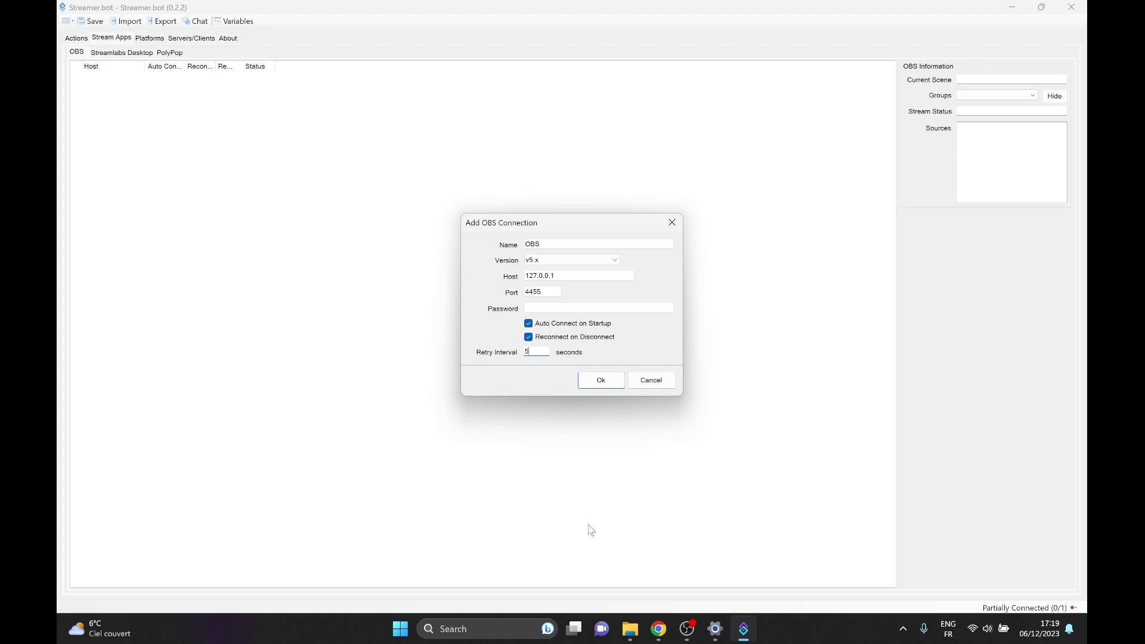
# Step: Save the OBS v5.x connection and connect it, showing scene INTERMISSION and its sources
pyautogui.click(586, 385)
pyautogui.rightClick(114, 78)
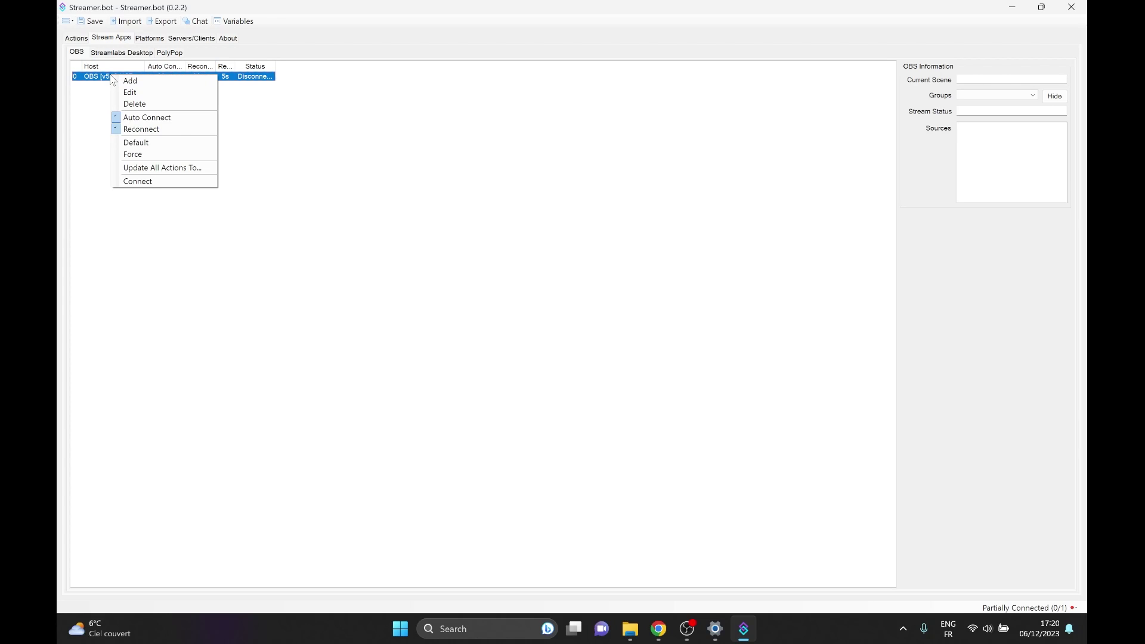
pyautogui.click(150, 183)
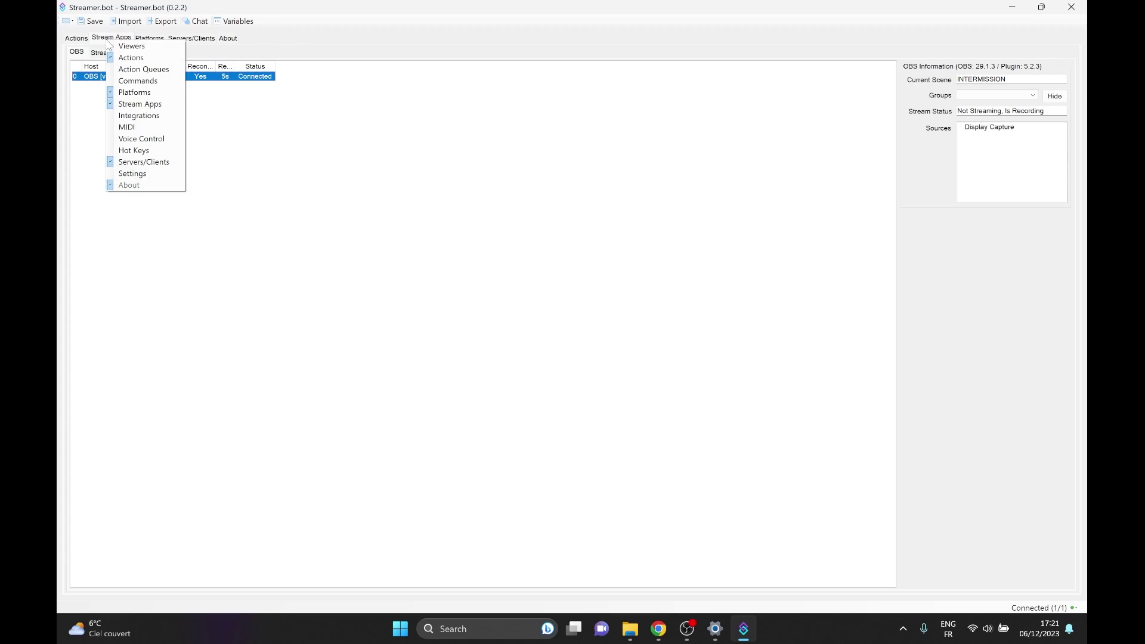
# Step: Hide the Stream Apps tab and go to Platforms > Twitch > Accounts
pyautogui.click(125, 105)
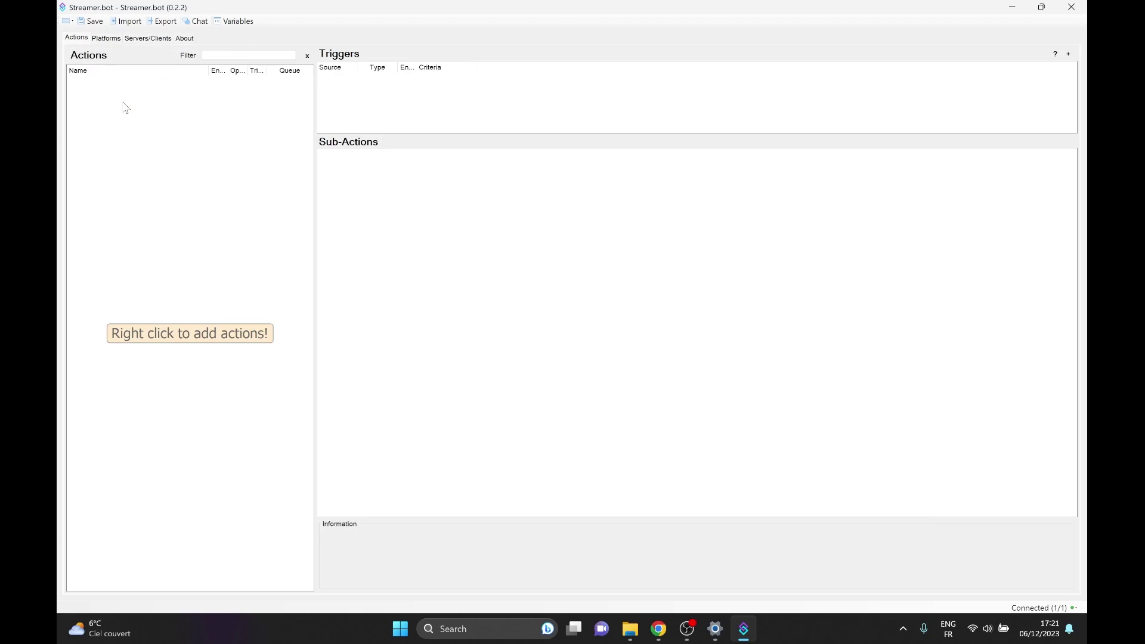
pyautogui.click(107, 39)
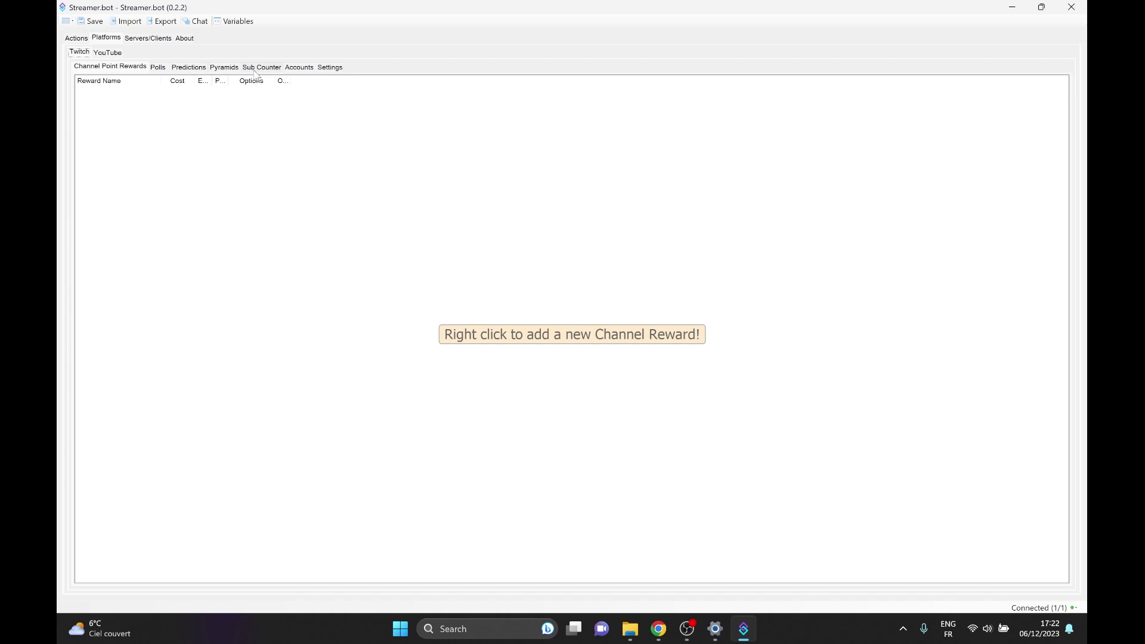
pyautogui.click(300, 67)
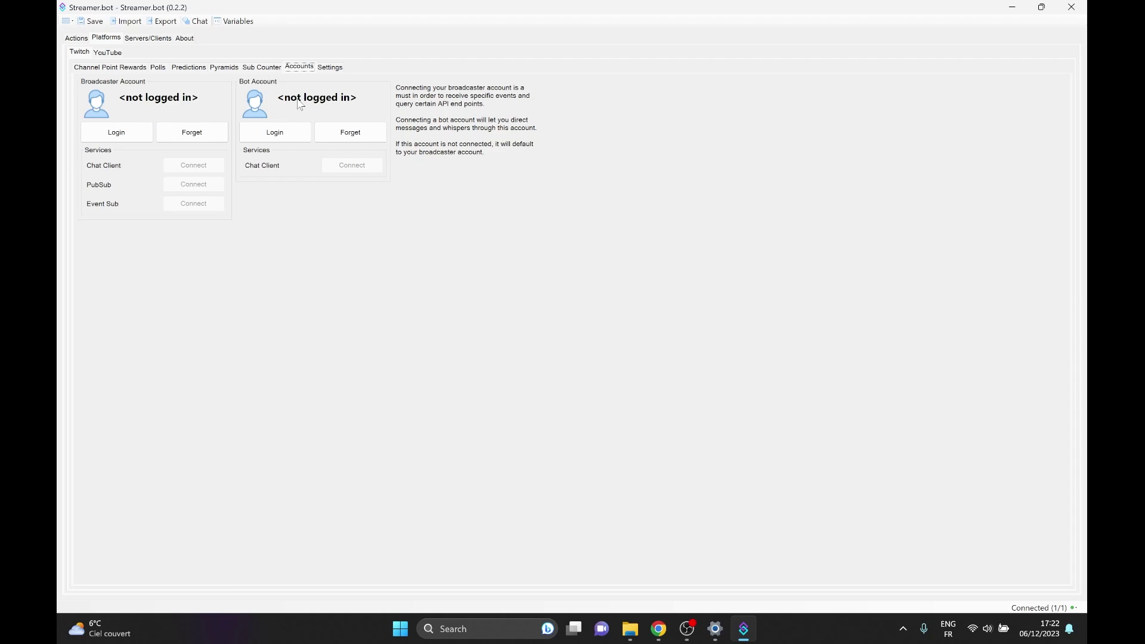
# Step: Log in the Twitch broadcaster account and authorize Streamer.bot in the browser
pyautogui.click(117, 134)
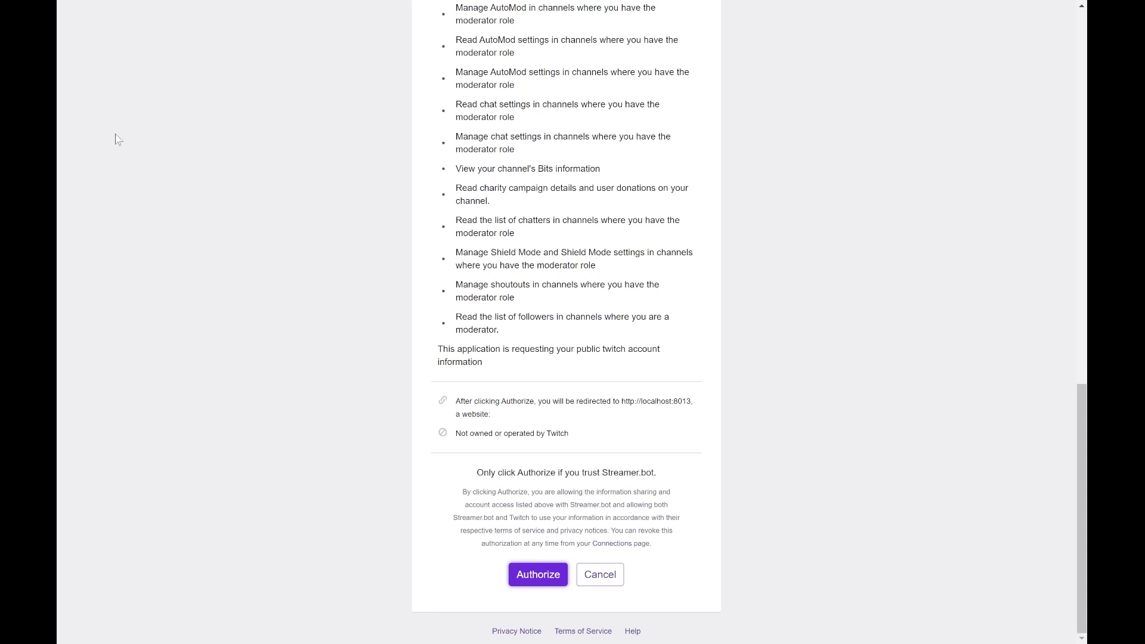
pyautogui.scroll(10, 170, 157)
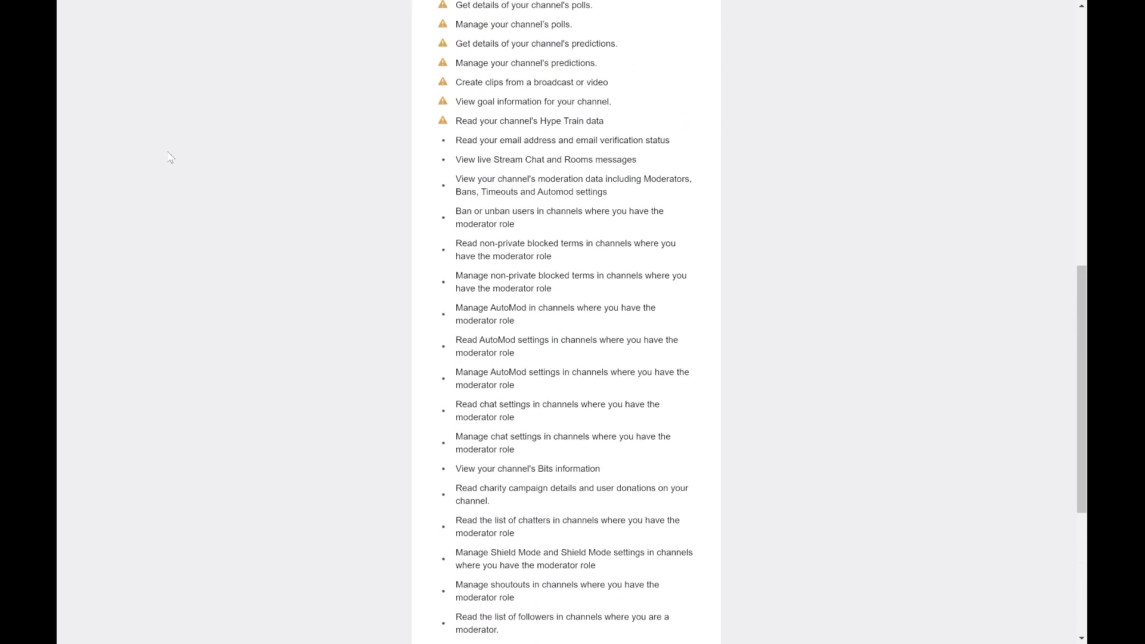
pyautogui.scroll(4, 170, 158)
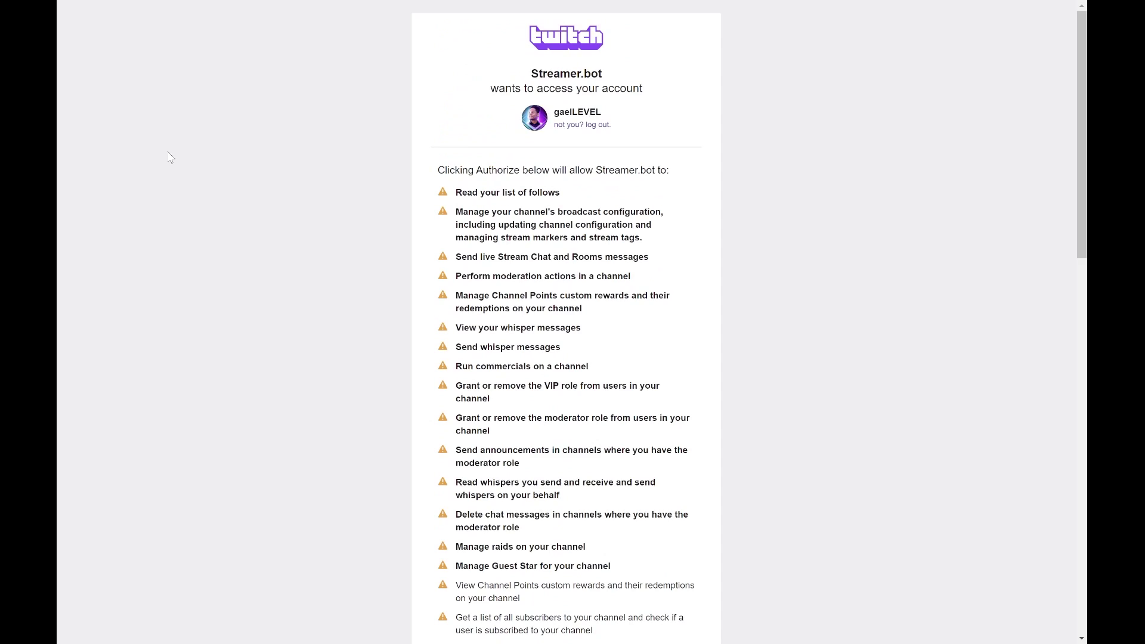
pyautogui.scroll(-15, 170, 157)
pyautogui.click(531, 562)
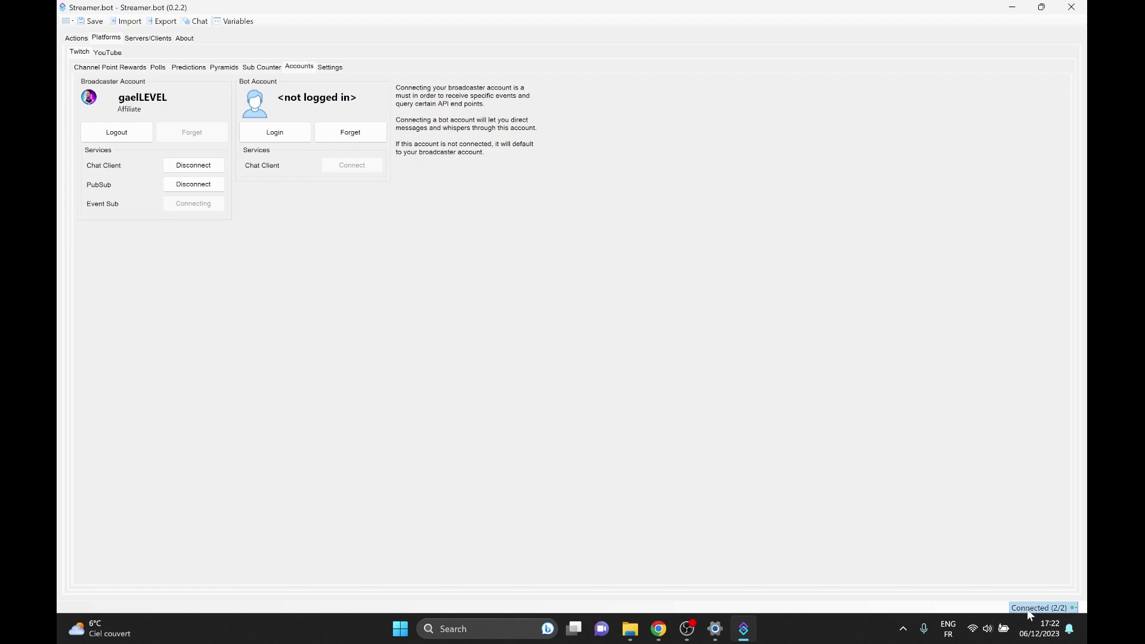
pyautogui.moveTo(1031, 607)
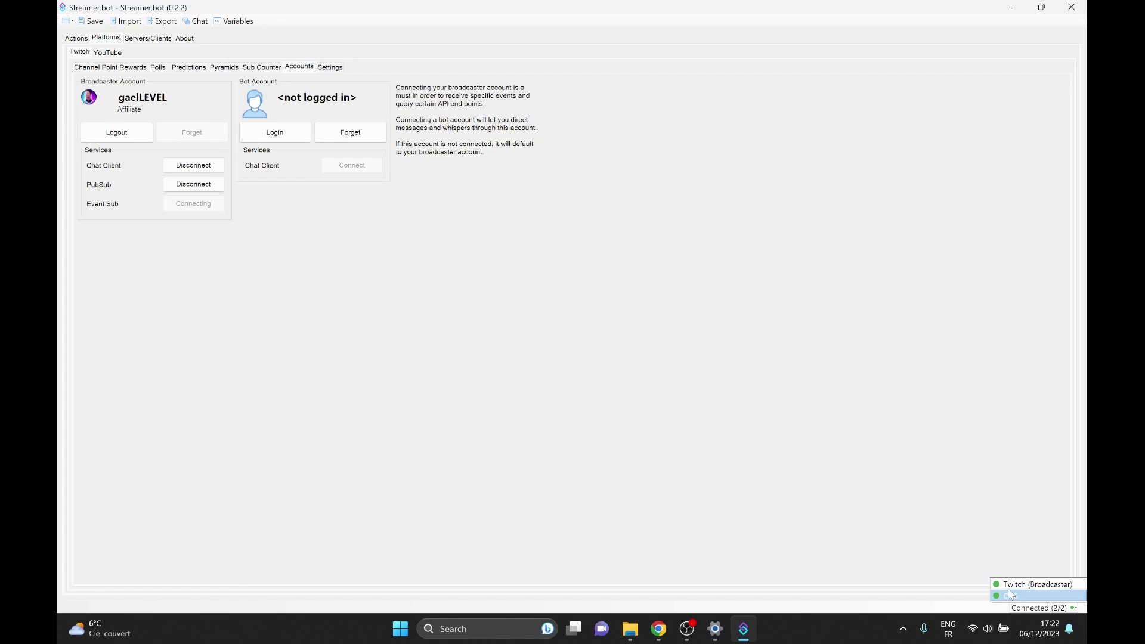
# Step: Add an action named 'camera blink' in the Actions list, then switch to OBS Studio
pyautogui.click(105, 67)
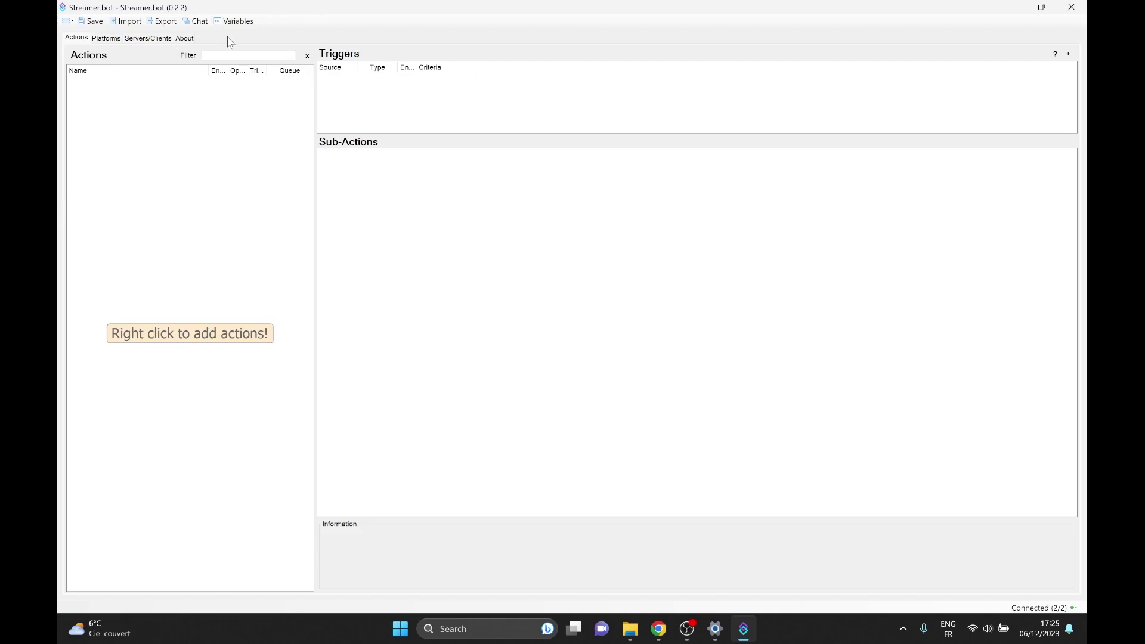
pyautogui.rightClick(135, 116)
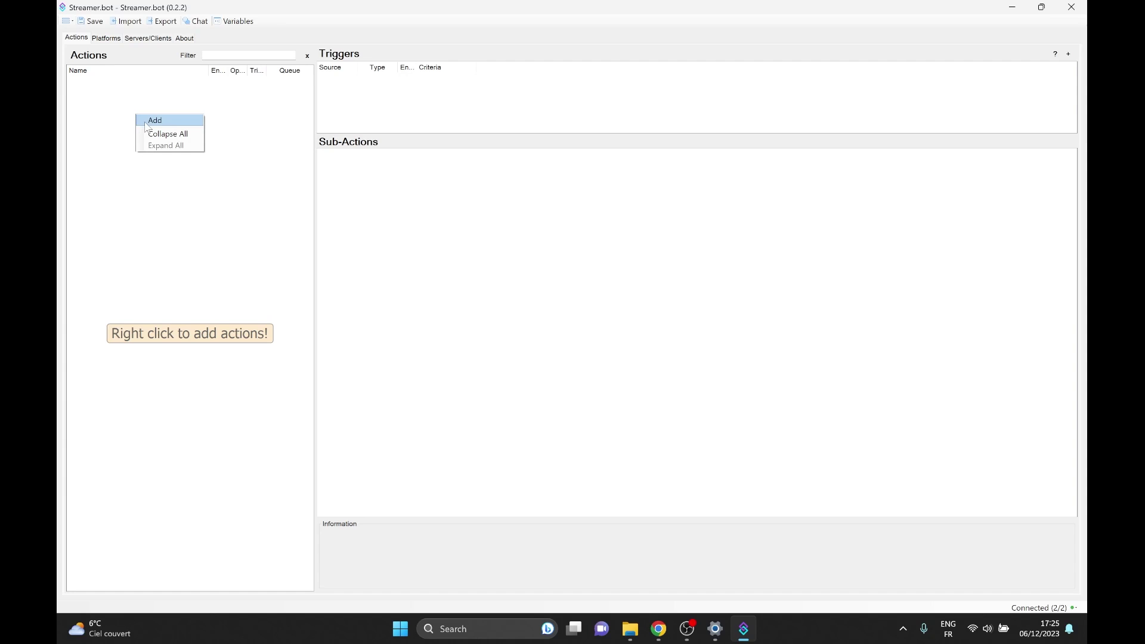
pyautogui.click(155, 120)
pyautogui.click(609, 363)
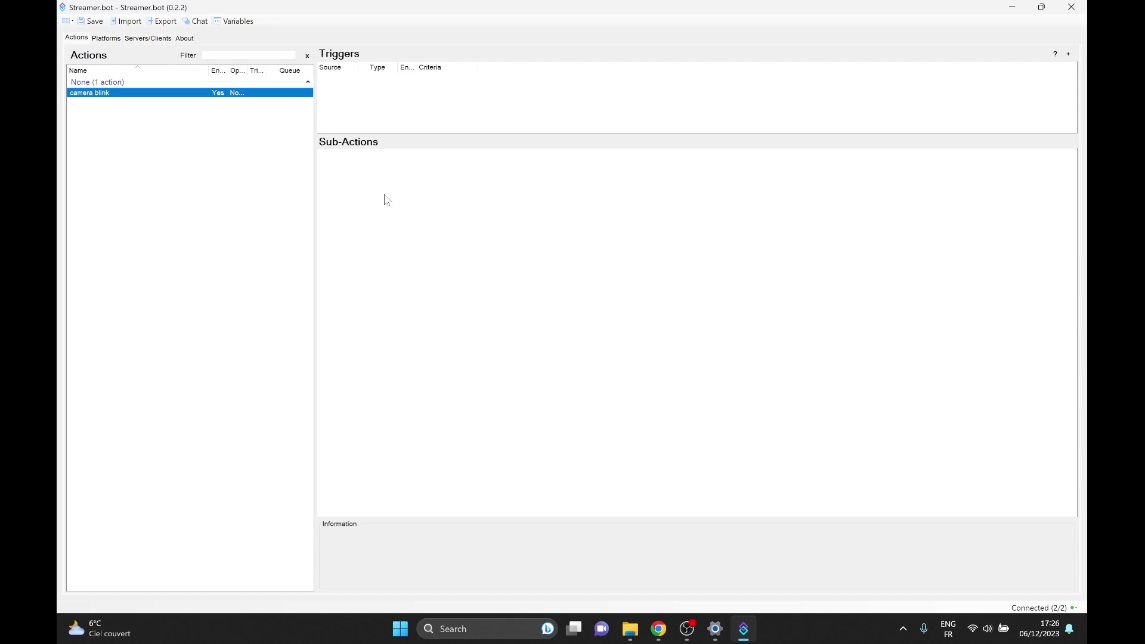
pyautogui.hotkey('alt', 'Tab')
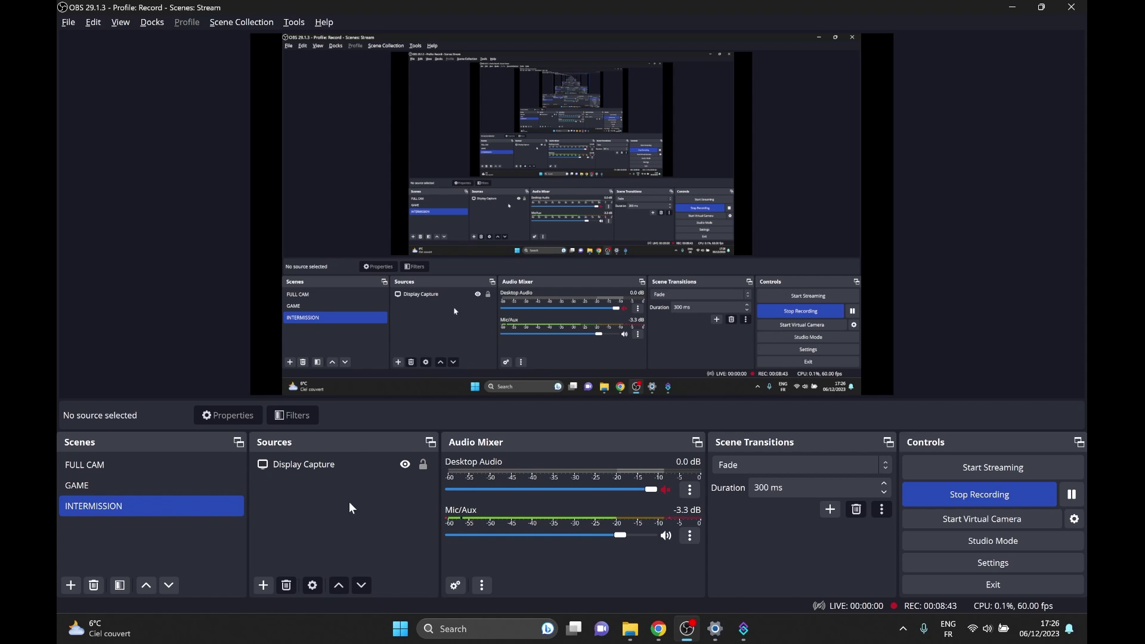
# Step: Back in Streamer.bot, show the Sub-Actions menu's OBS > Sources options for camera blink
pyautogui.click(264, 585)
pyautogui.hotkey('alt', 'Tab')
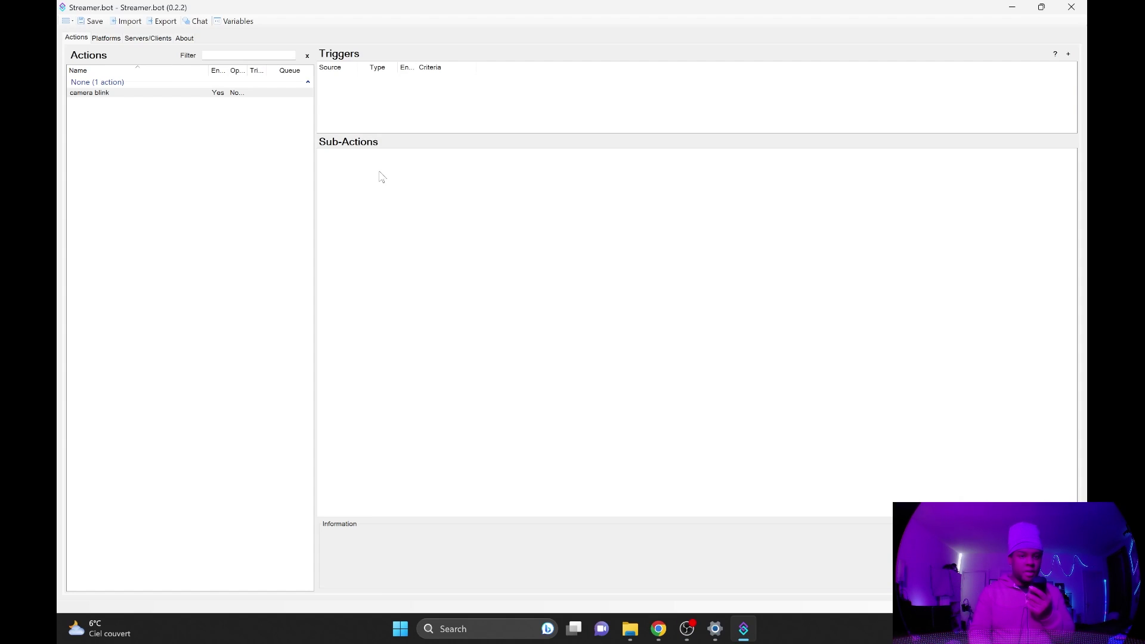
pyautogui.rightClick(382, 177)
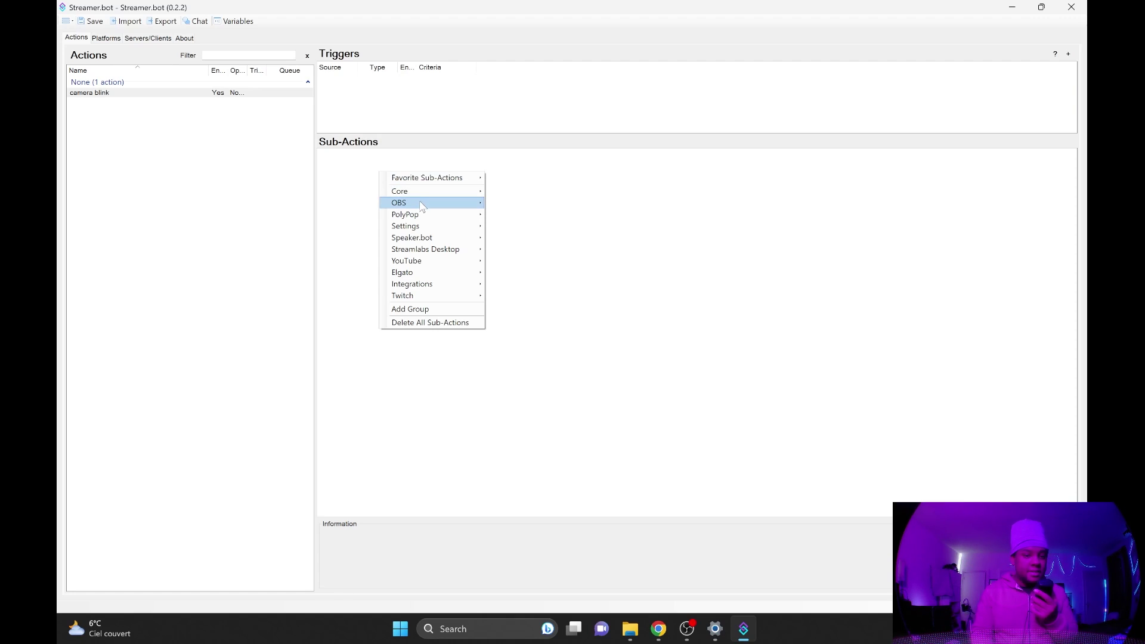
pyautogui.moveTo(421, 206)
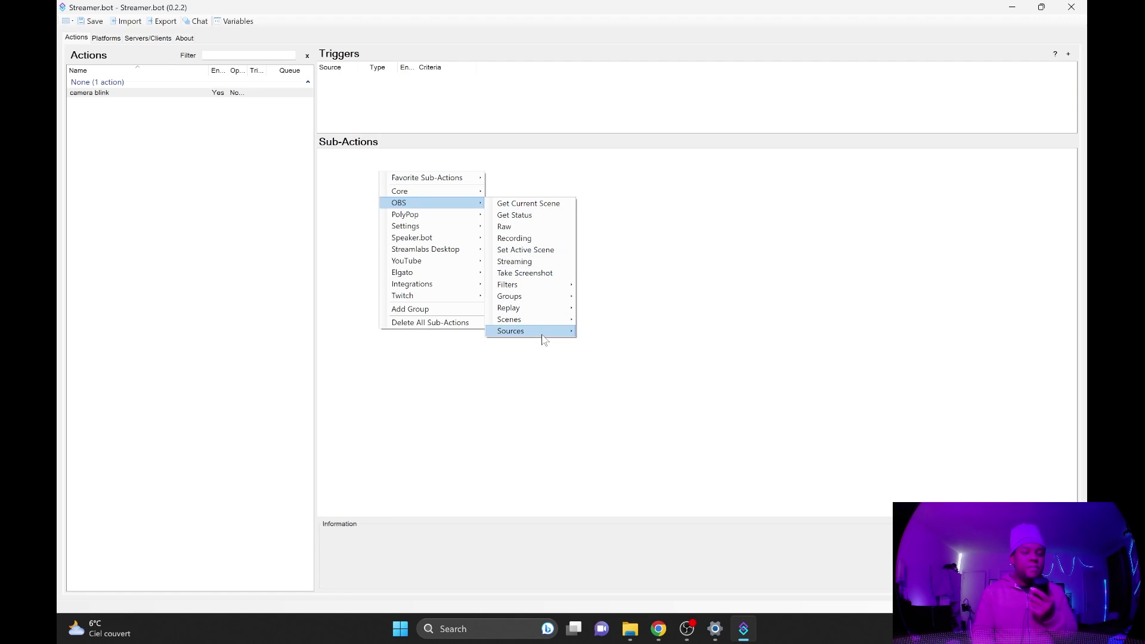
pyautogui.moveTo(542, 336)
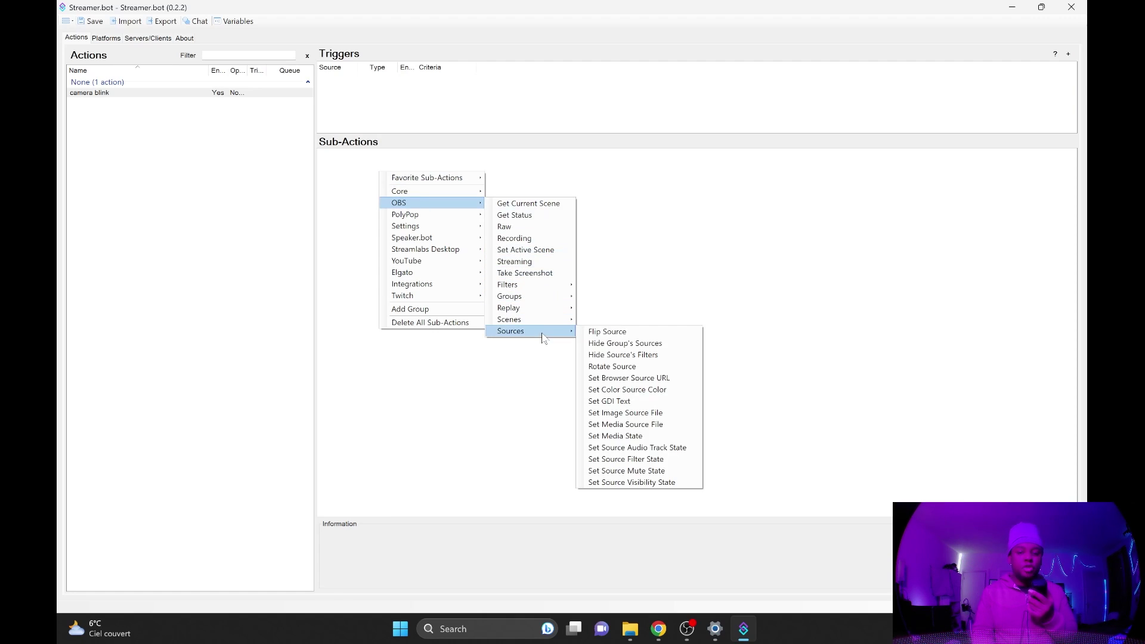
# Step: Add a Set Source Visibility step setting Video Capture Device in INTERMISSION to Hidden
pyautogui.click(632, 483)
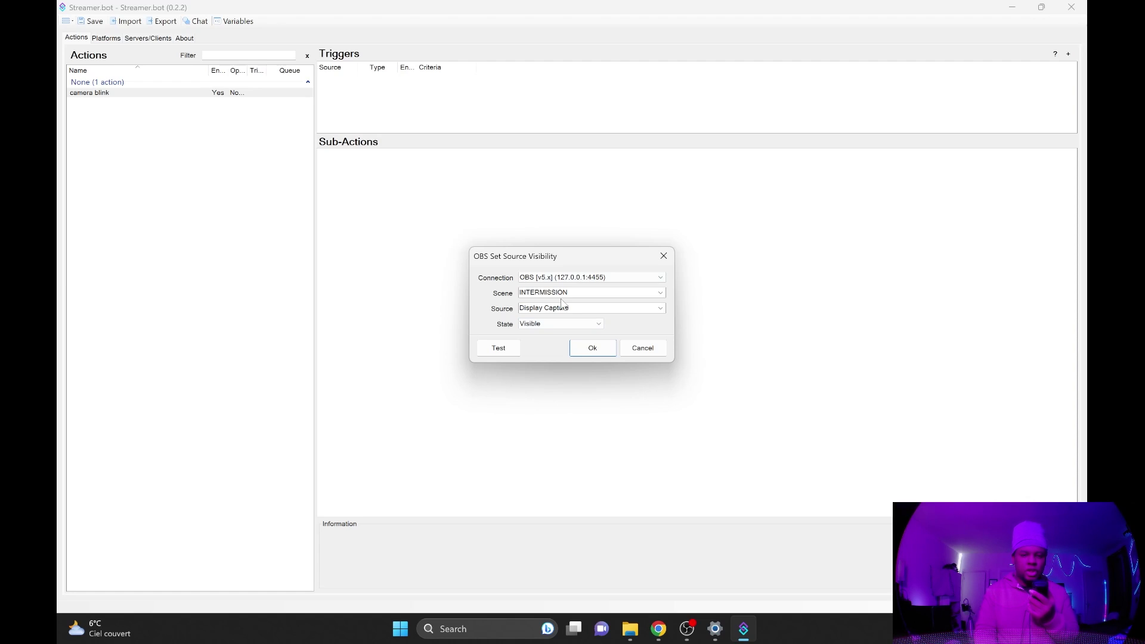
pyautogui.hotkey('alt', 'Tab')
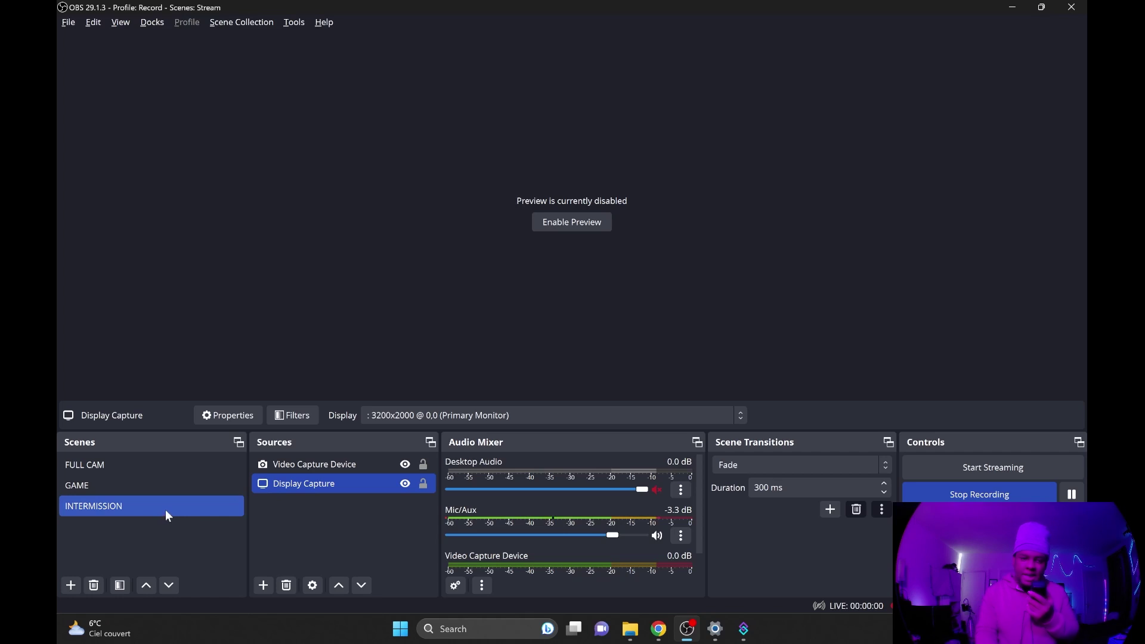
pyautogui.click(289, 466)
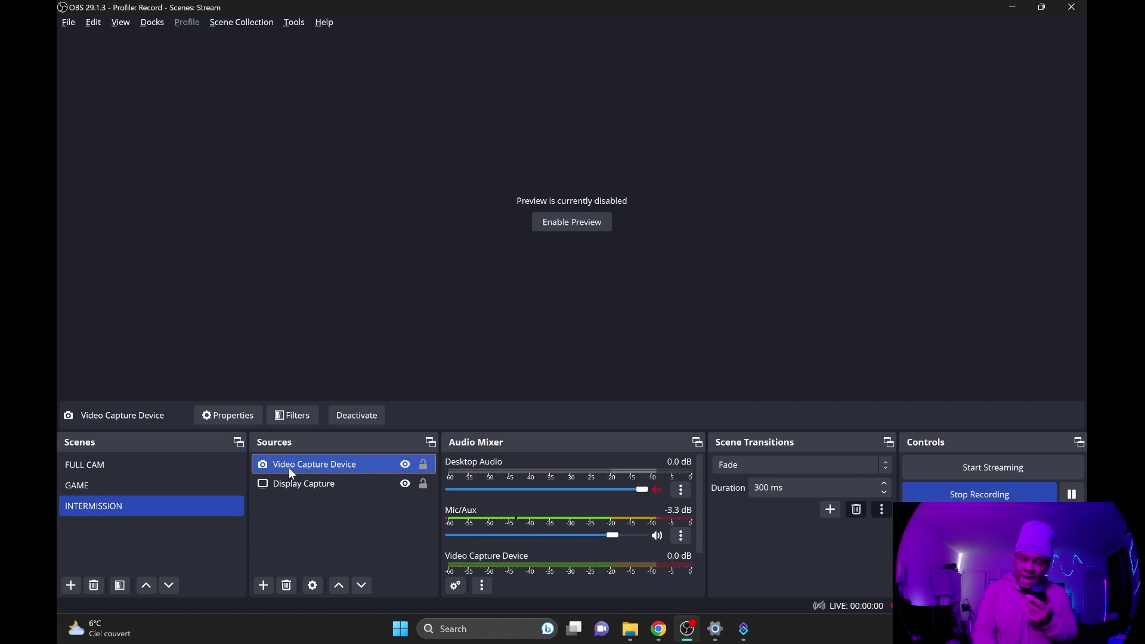
pyautogui.hotkey('alt', 'Tab')
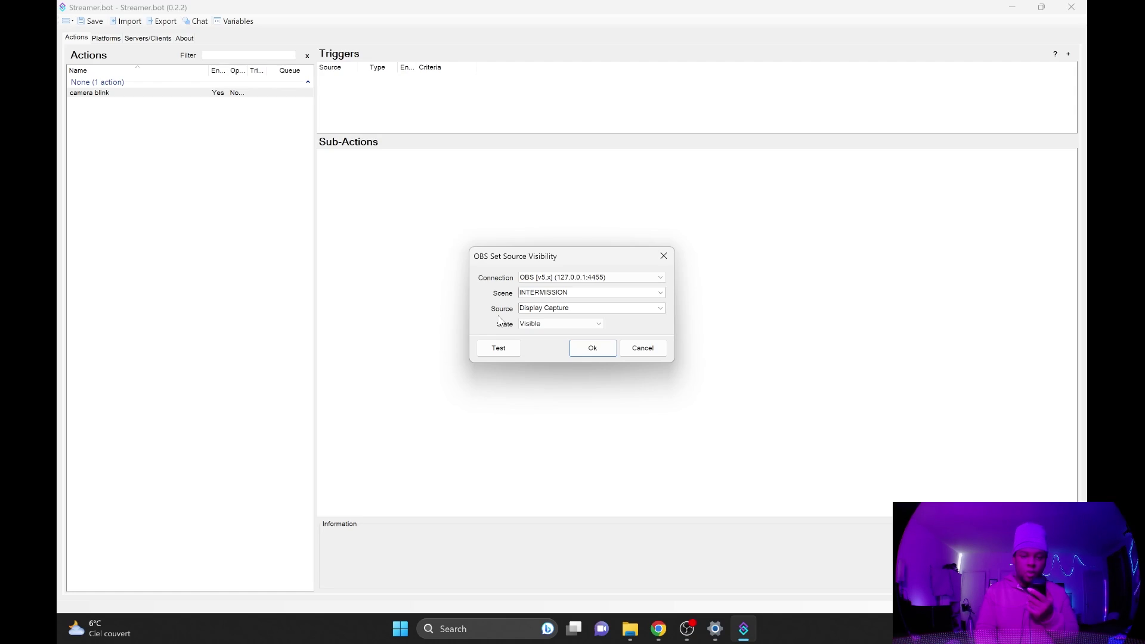
pyautogui.click(658, 309)
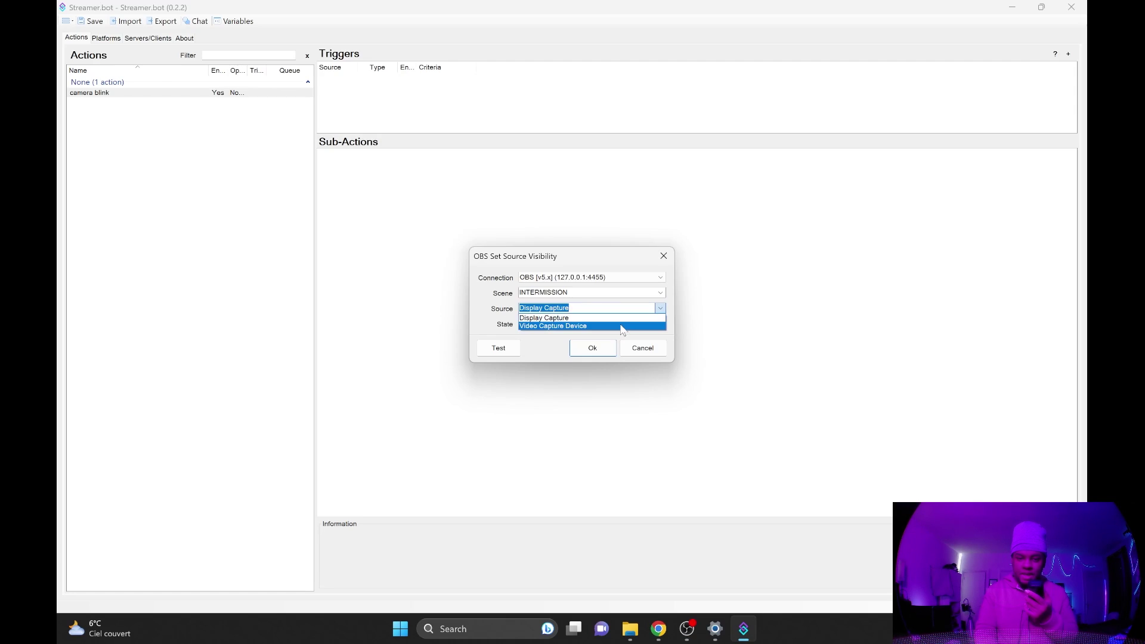
pyautogui.click(622, 326)
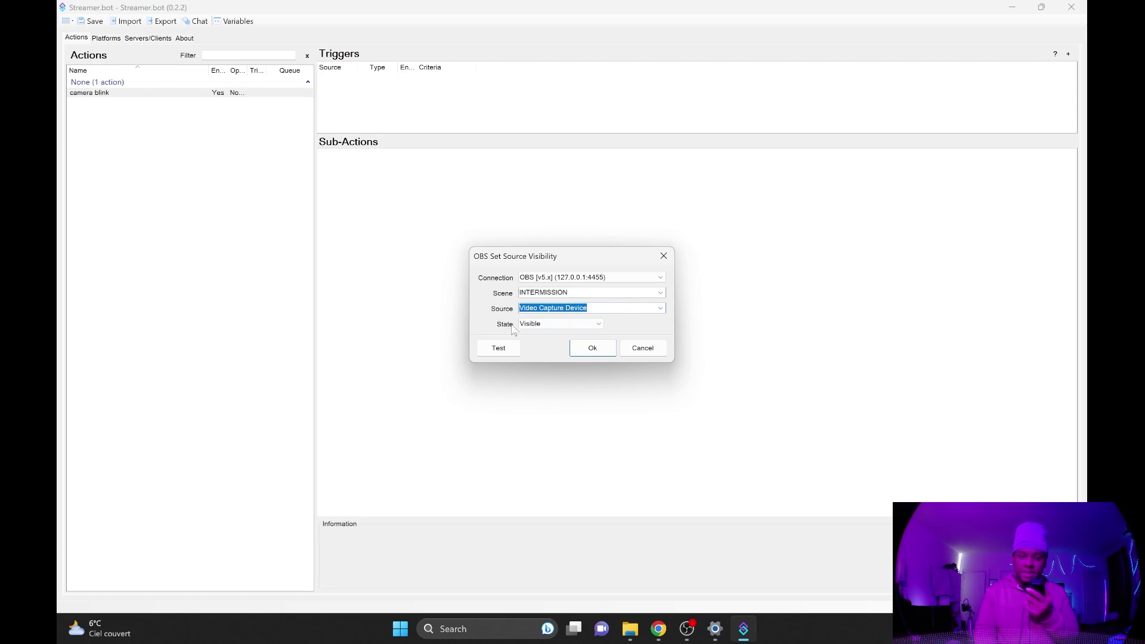
pyautogui.click(559, 325)
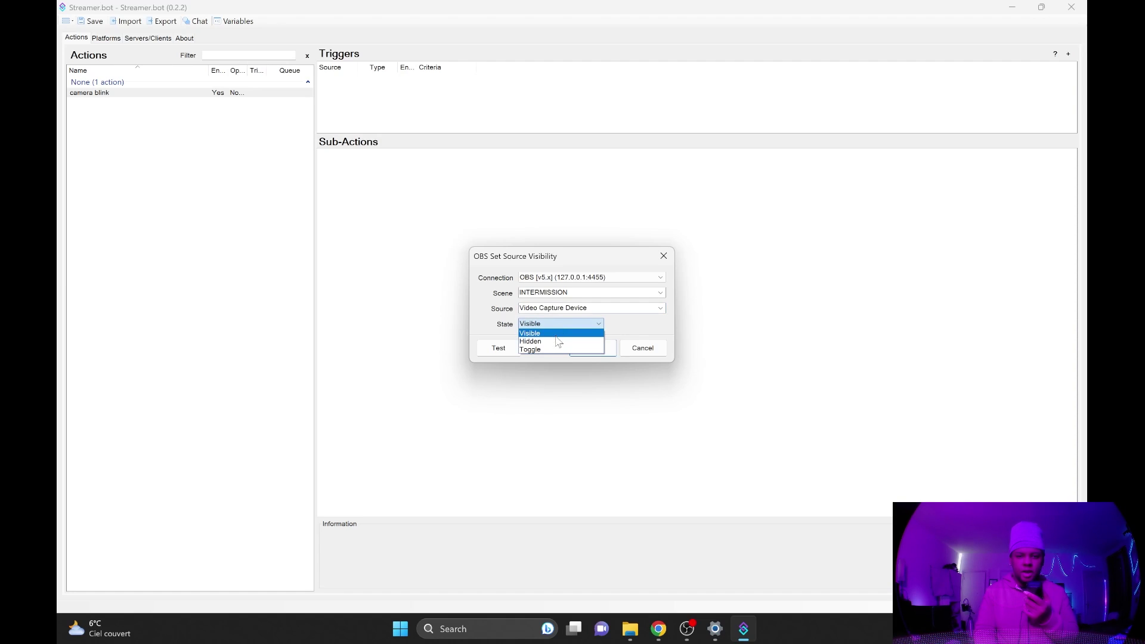
pyautogui.click(556, 342)
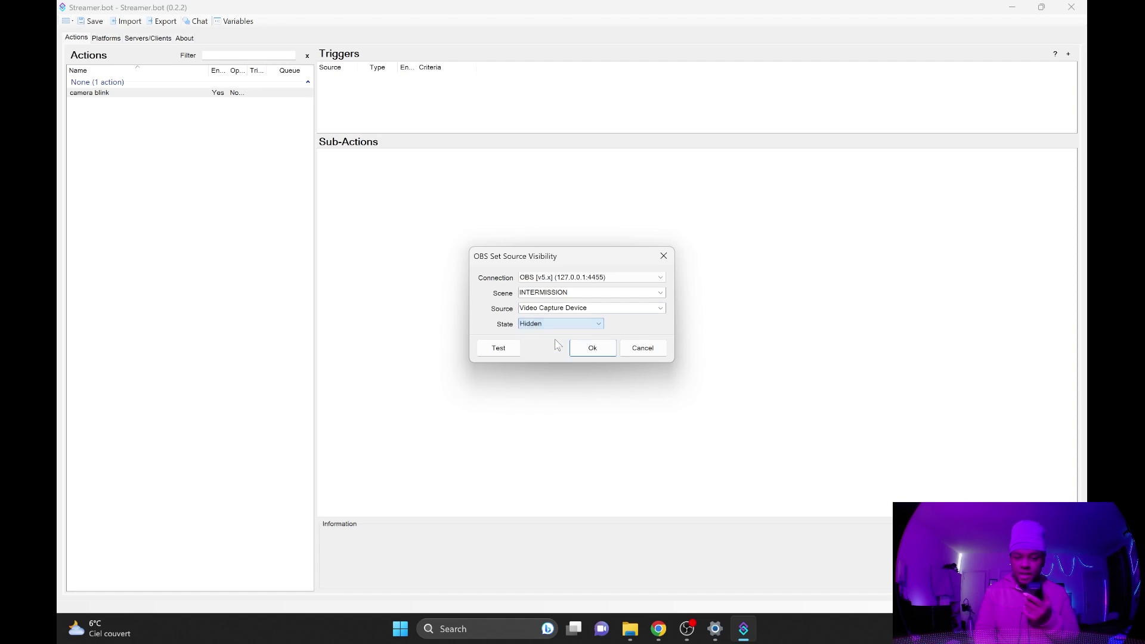
pyautogui.click(581, 349)
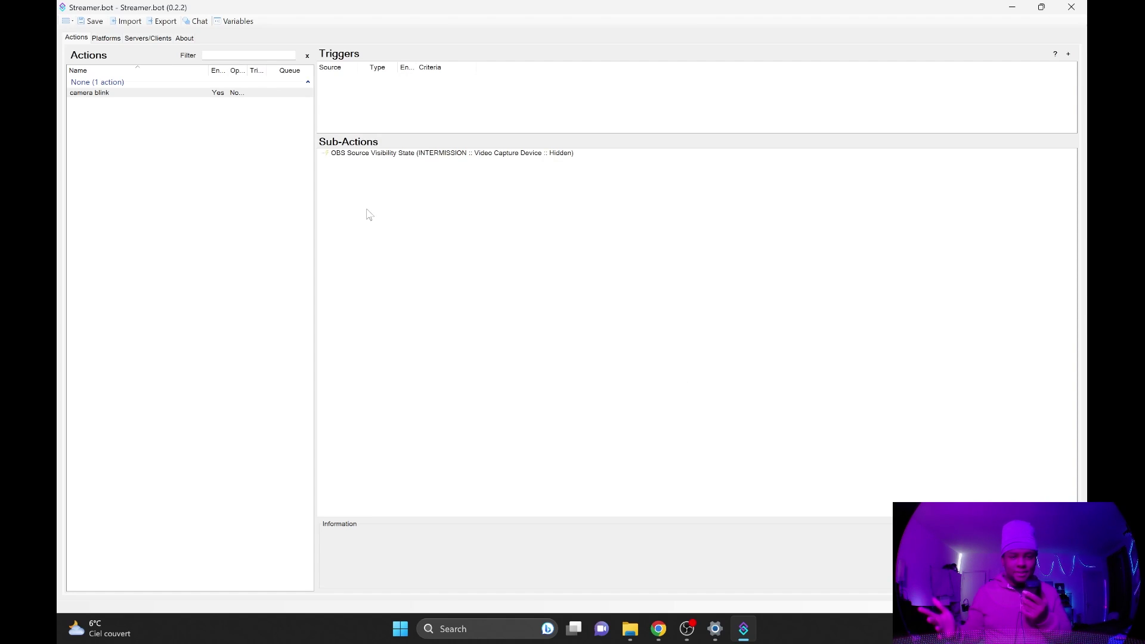
# Step: Add a Core > Delay sub-action of 2000 ms after the hide-camera step
pyautogui.rightClick(368, 214)
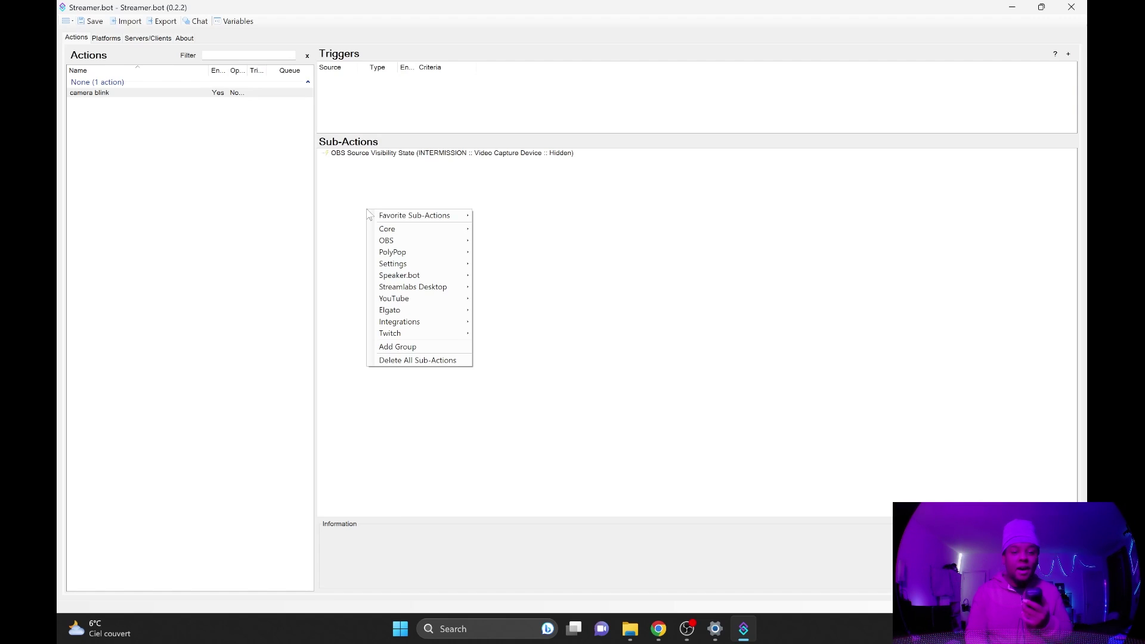
pyautogui.moveTo(398, 232)
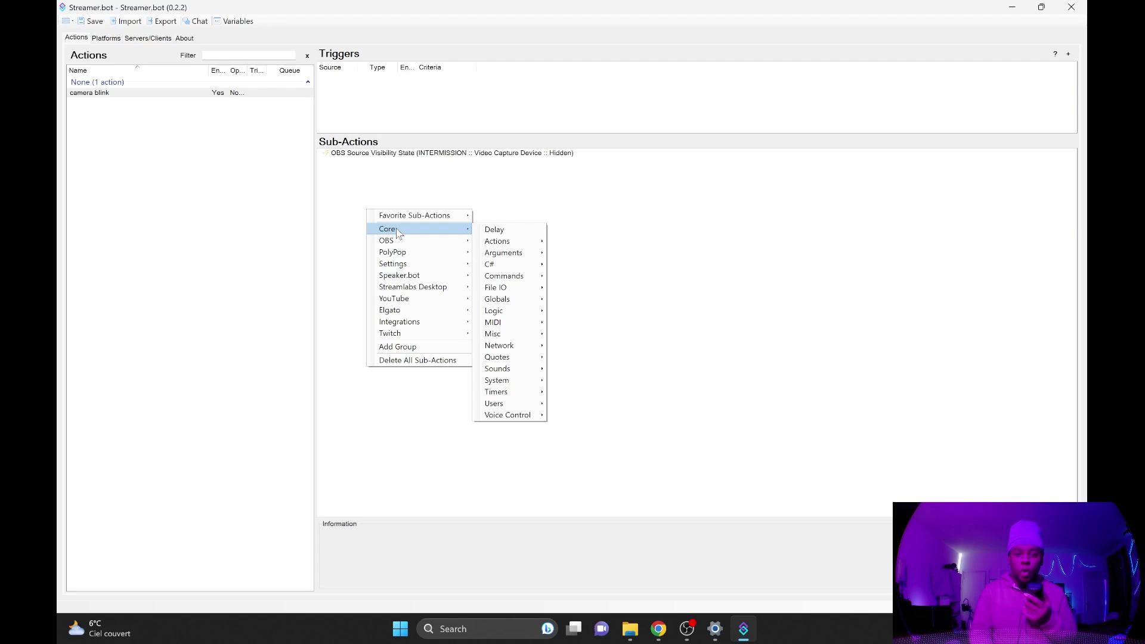
pyautogui.click(515, 230)
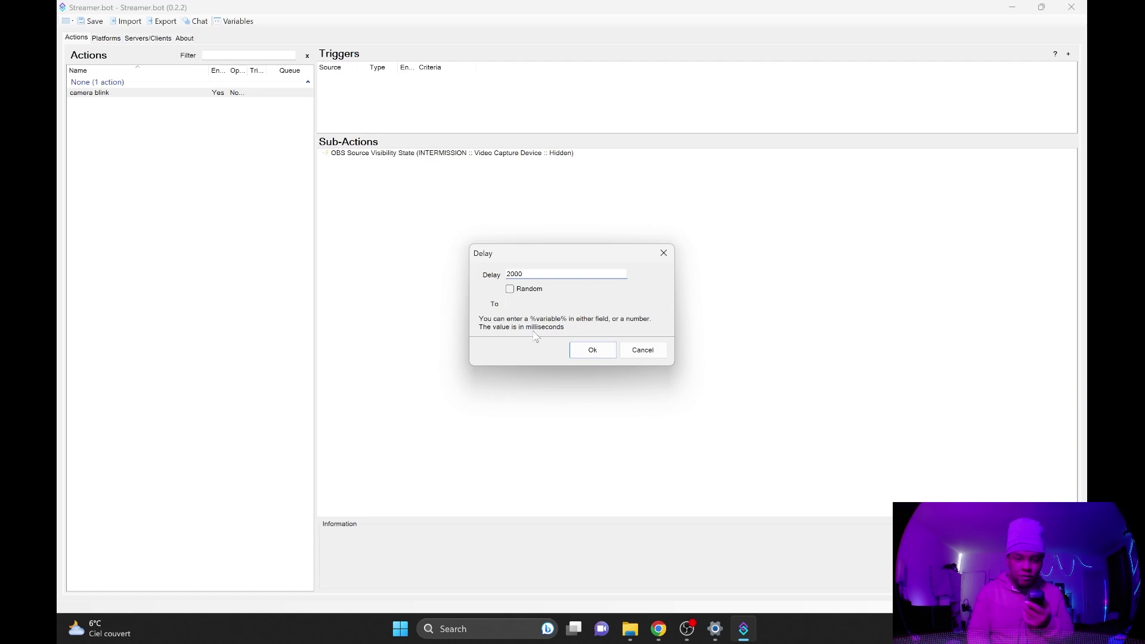
pyautogui.click(593, 350)
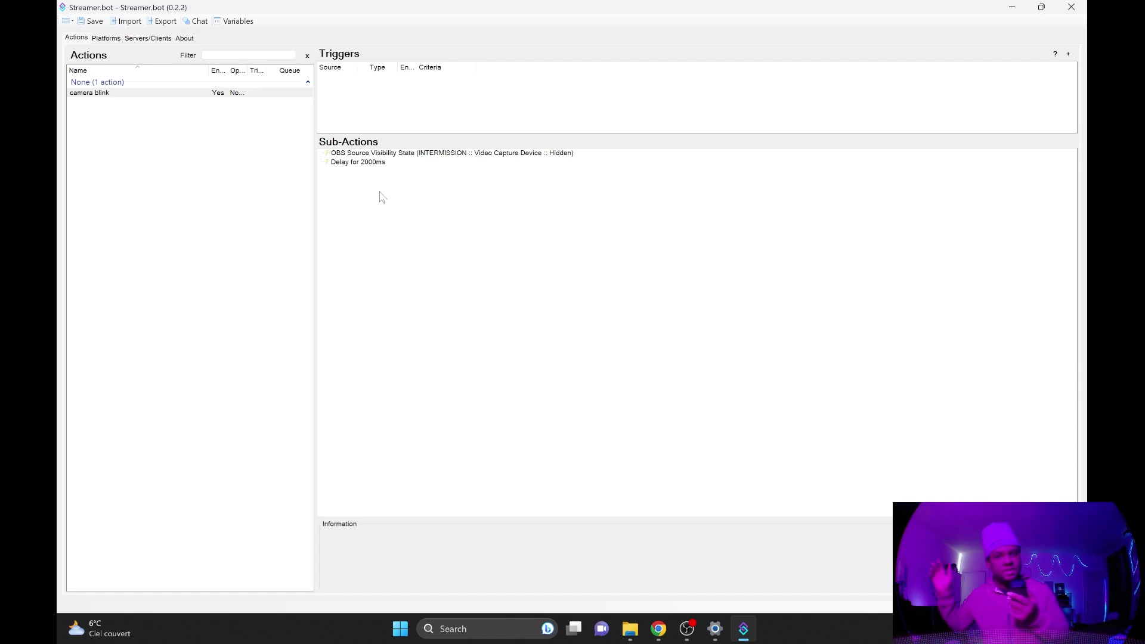
# Step: Duplicate the hide-camera step and change the copy's state to Visible
pyautogui.rightClick(366, 154)
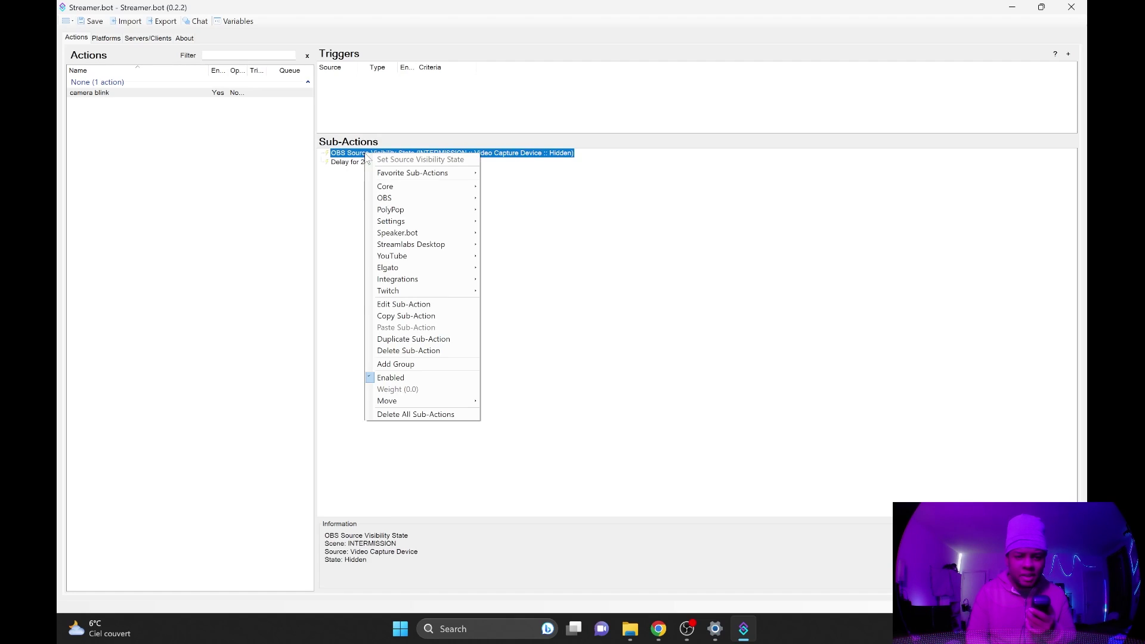
pyautogui.click(415, 344)
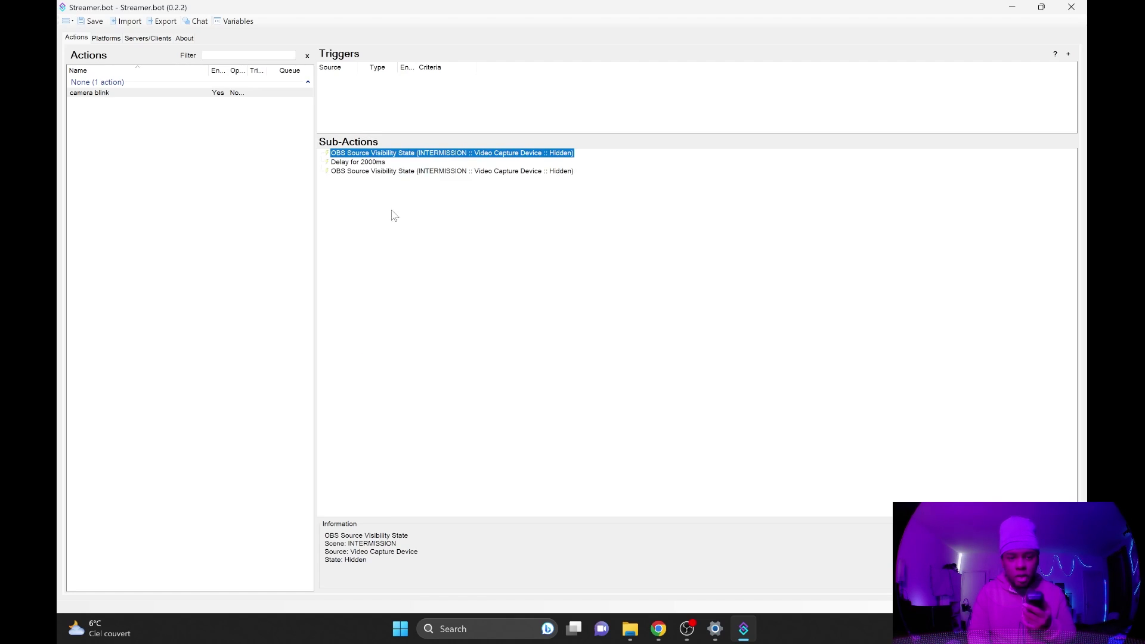
pyautogui.doubleClick(388, 172)
pyautogui.click(583, 324)
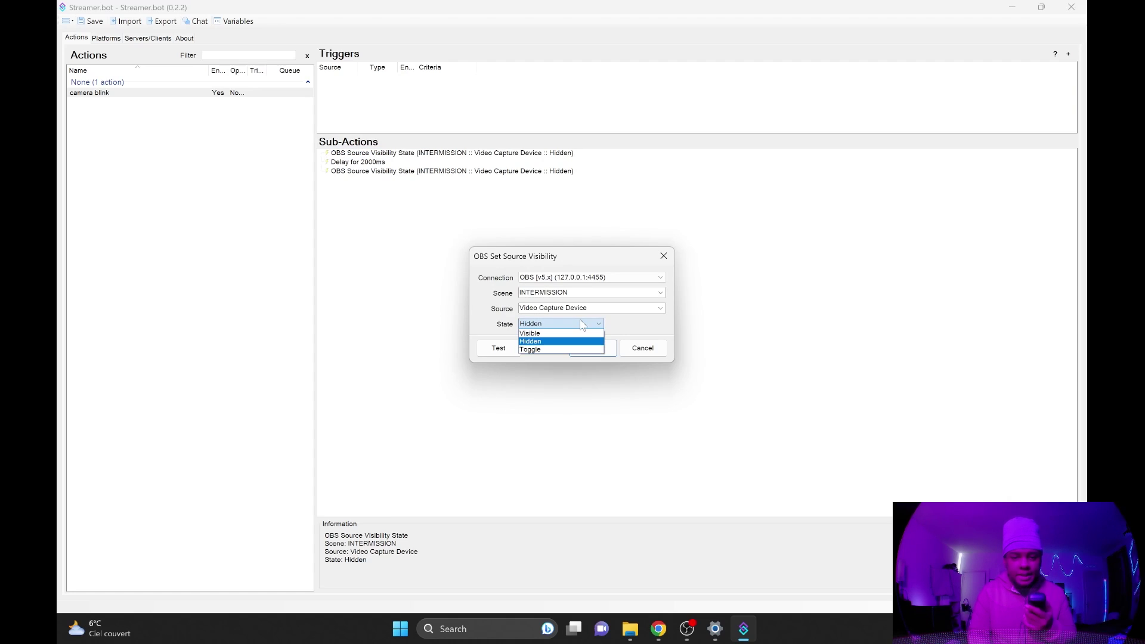
pyautogui.click(571, 333)
pyautogui.click(592, 348)
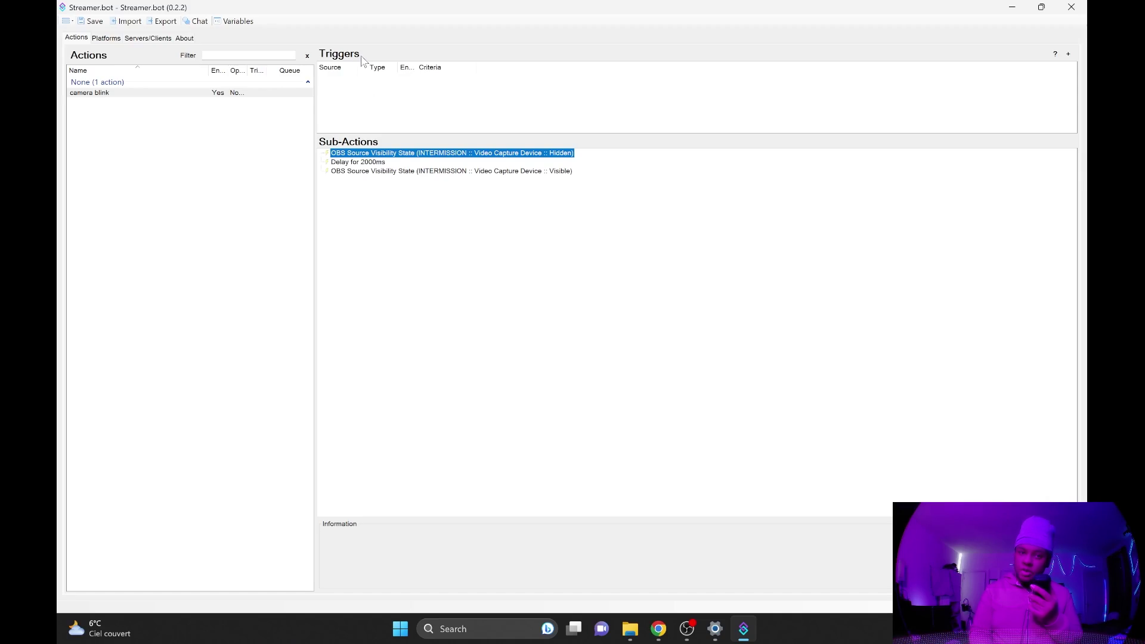
pyautogui.rightClick(382, 112)
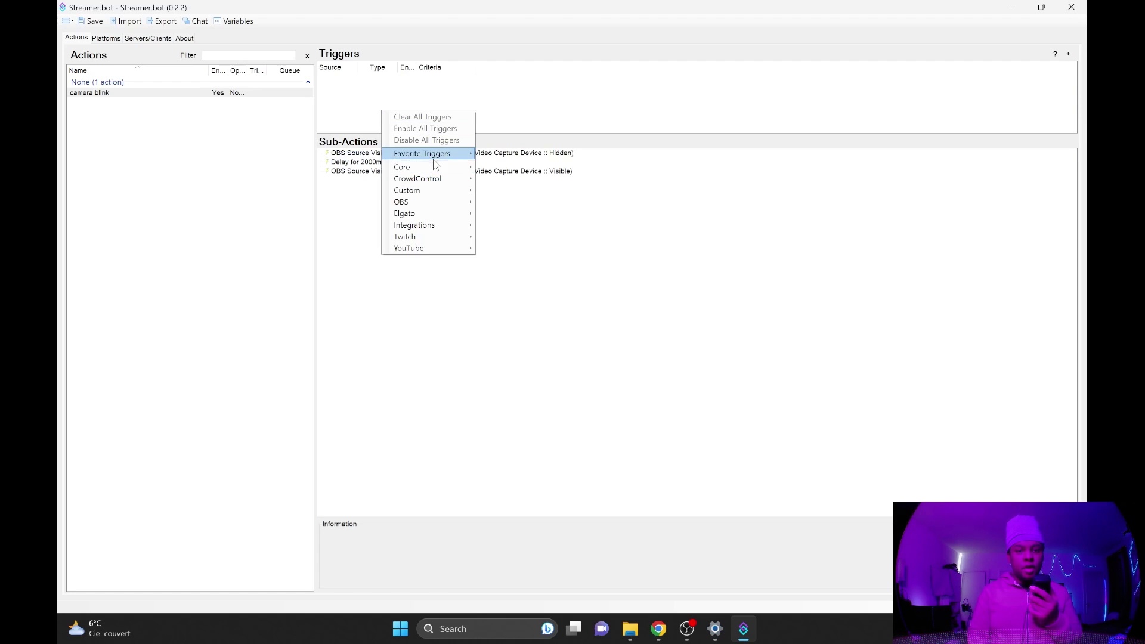
pyautogui.moveTo(436, 169)
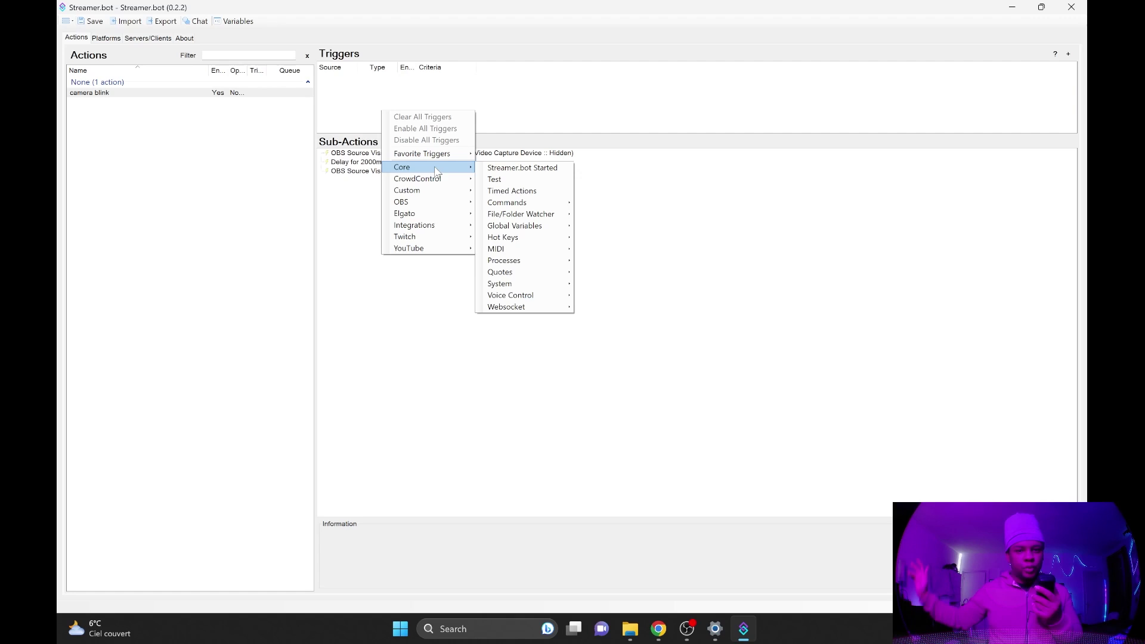
pyautogui.moveTo(435, 242)
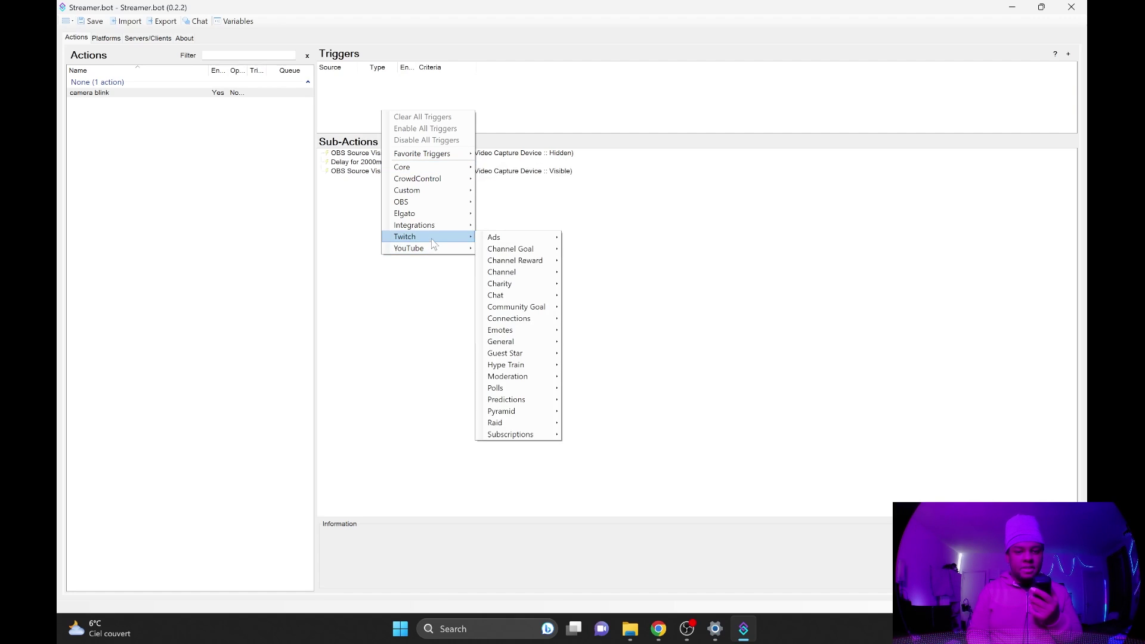
pyautogui.moveTo(535, 266)
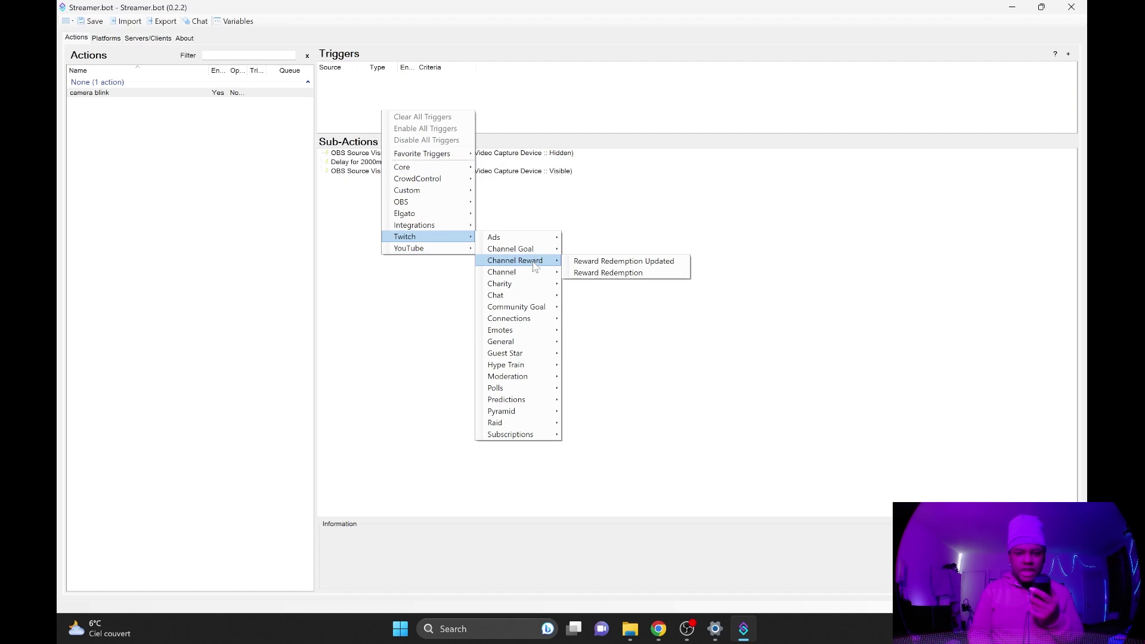
pyautogui.click(592, 277)
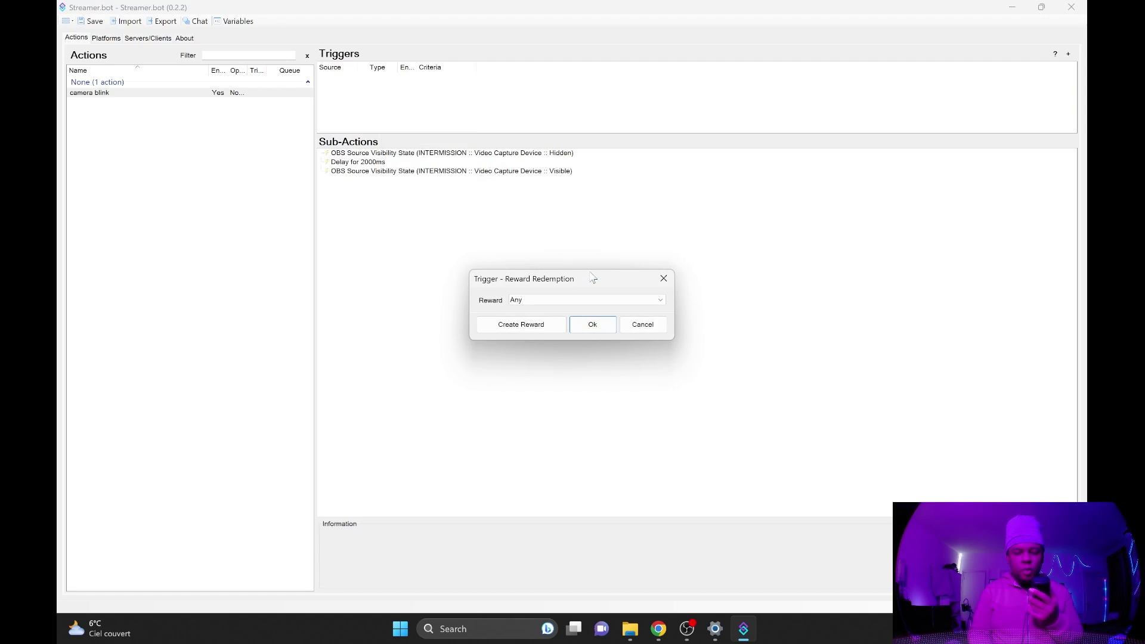
pyautogui.click(655, 301)
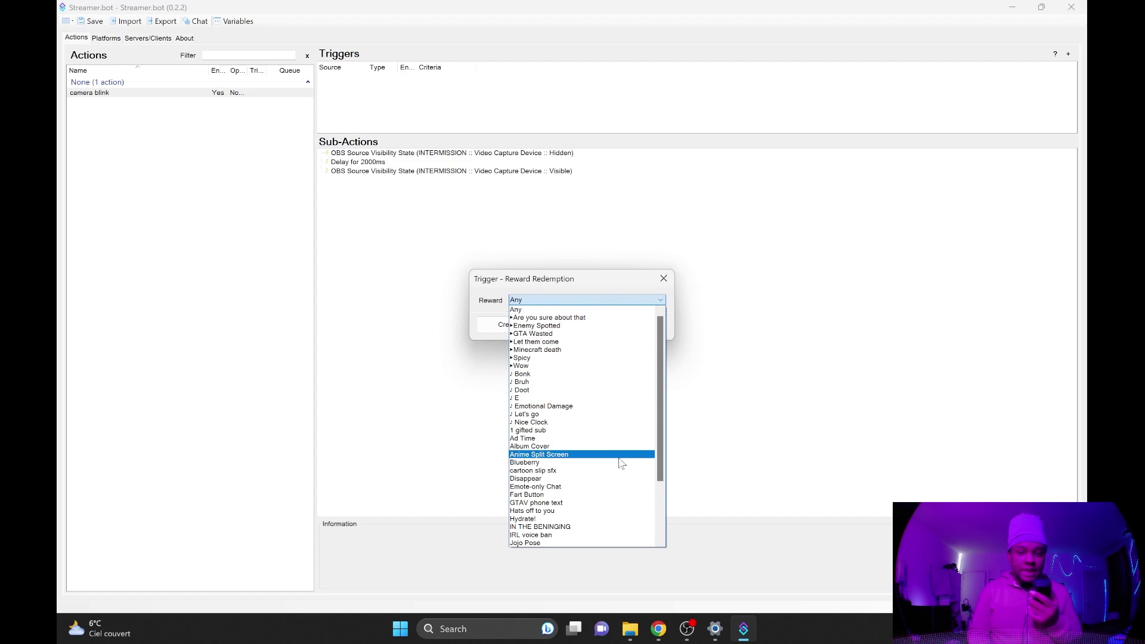
pyautogui.click(587, 287)
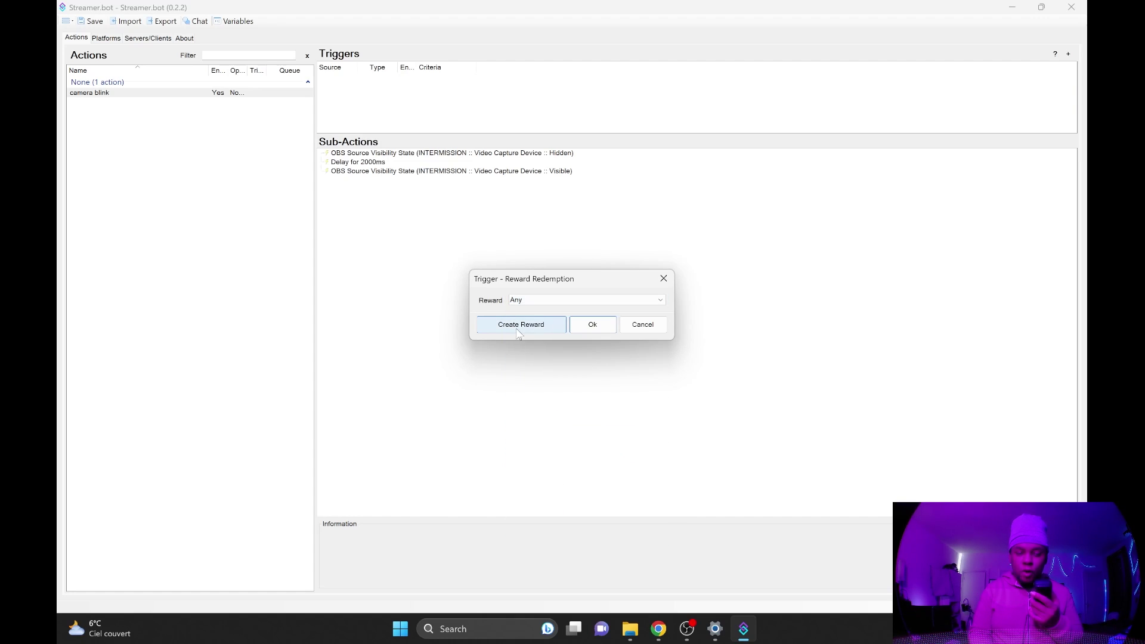
pyautogui.click(651, 331)
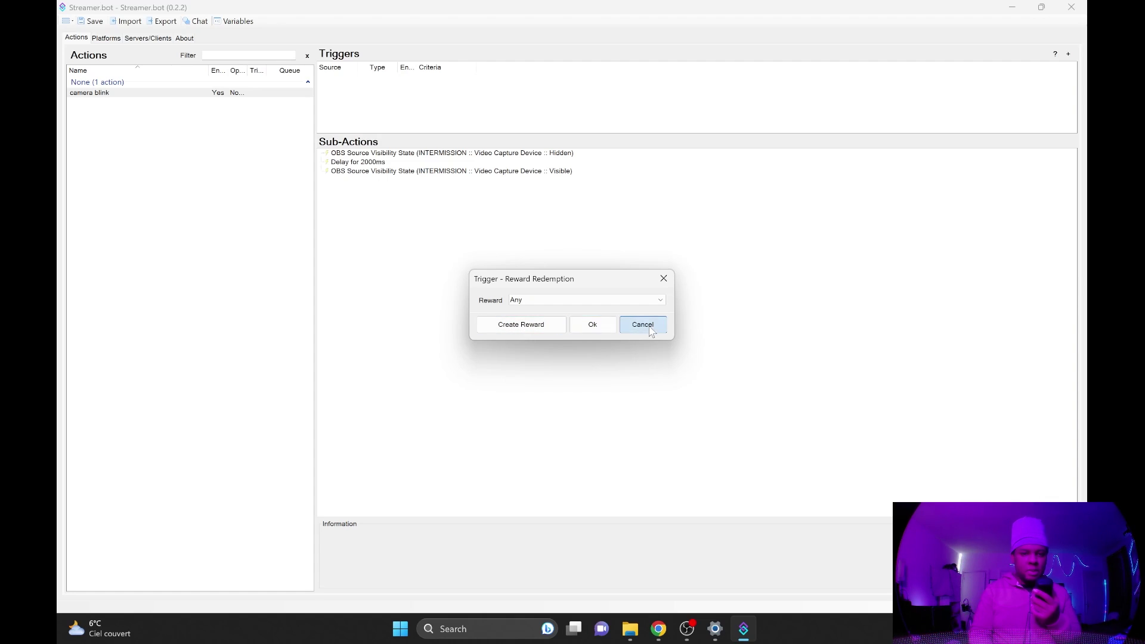
# Step: Open the Triggers list's menu to reach Twitch > Channel Reward > Reward Redemption
pyautogui.moveTo(460, 160)
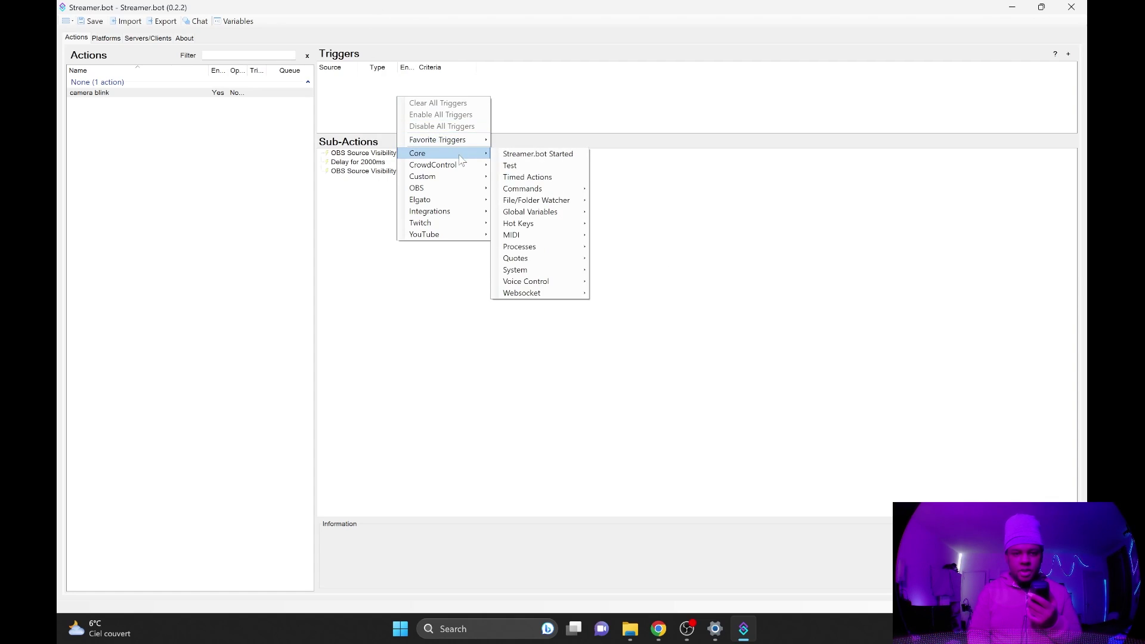
pyautogui.moveTo(468, 215)
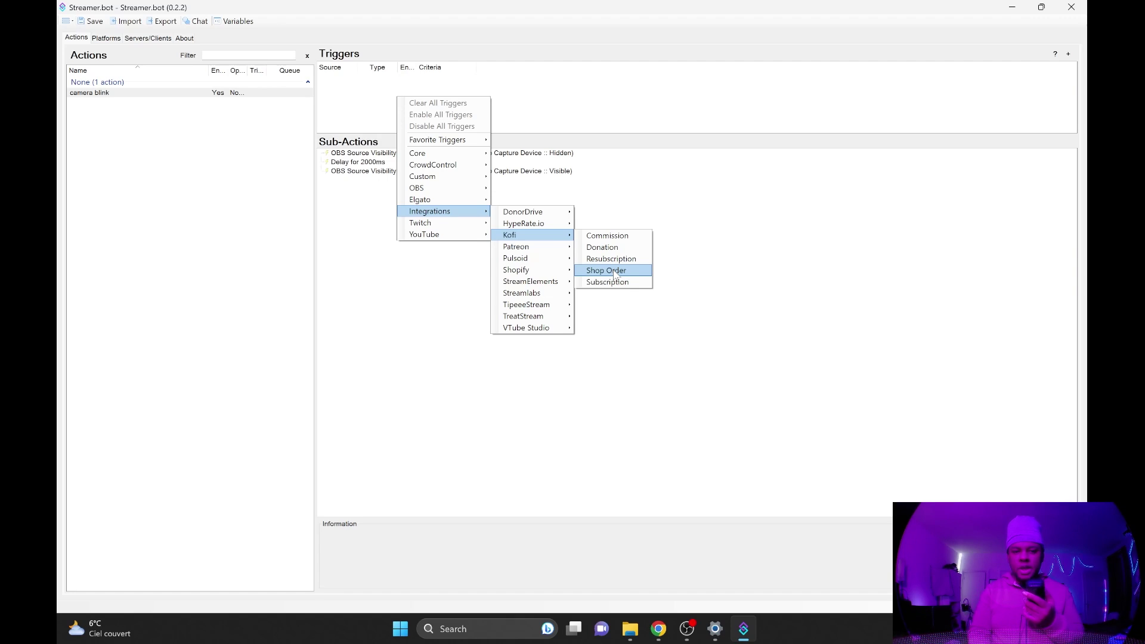
pyautogui.moveTo(533, 251)
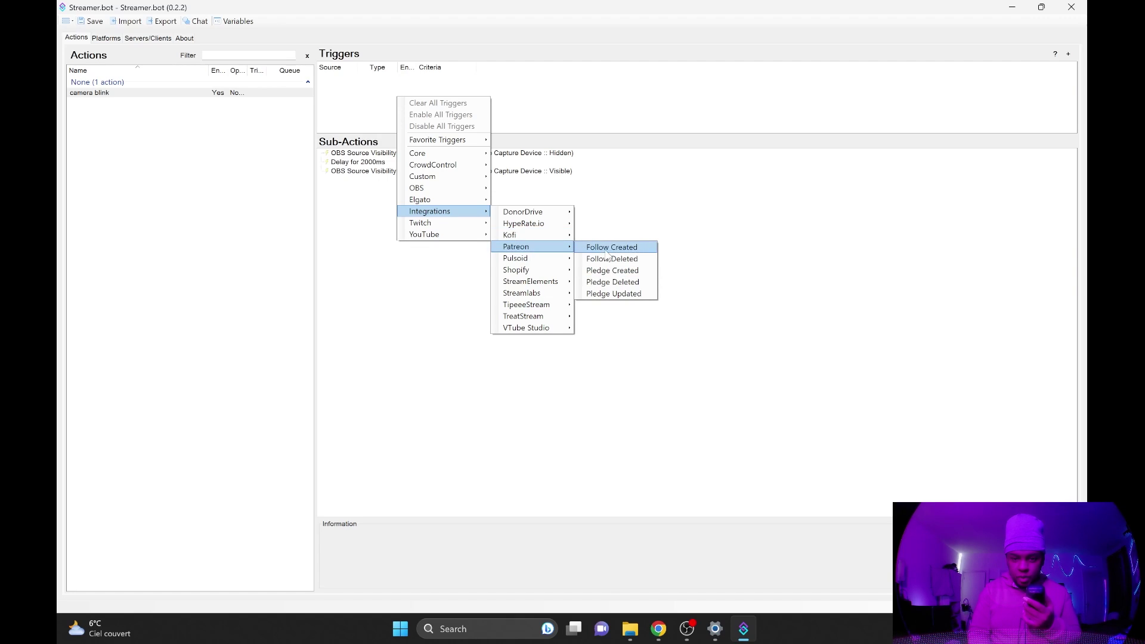
pyautogui.moveTo(539, 319)
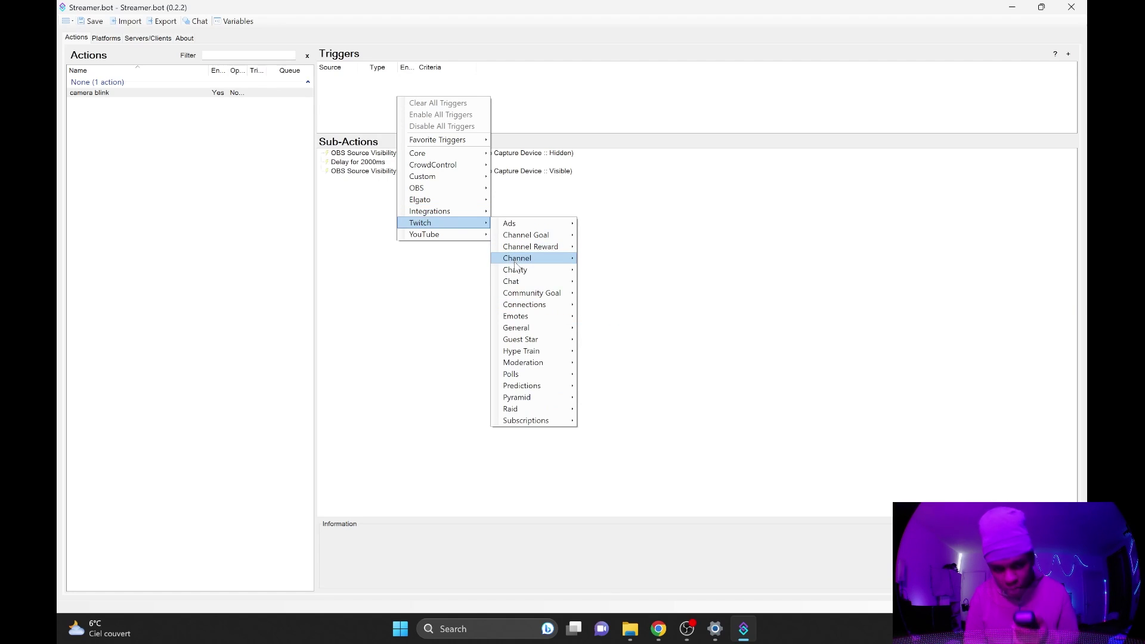
pyautogui.moveTo(515, 282)
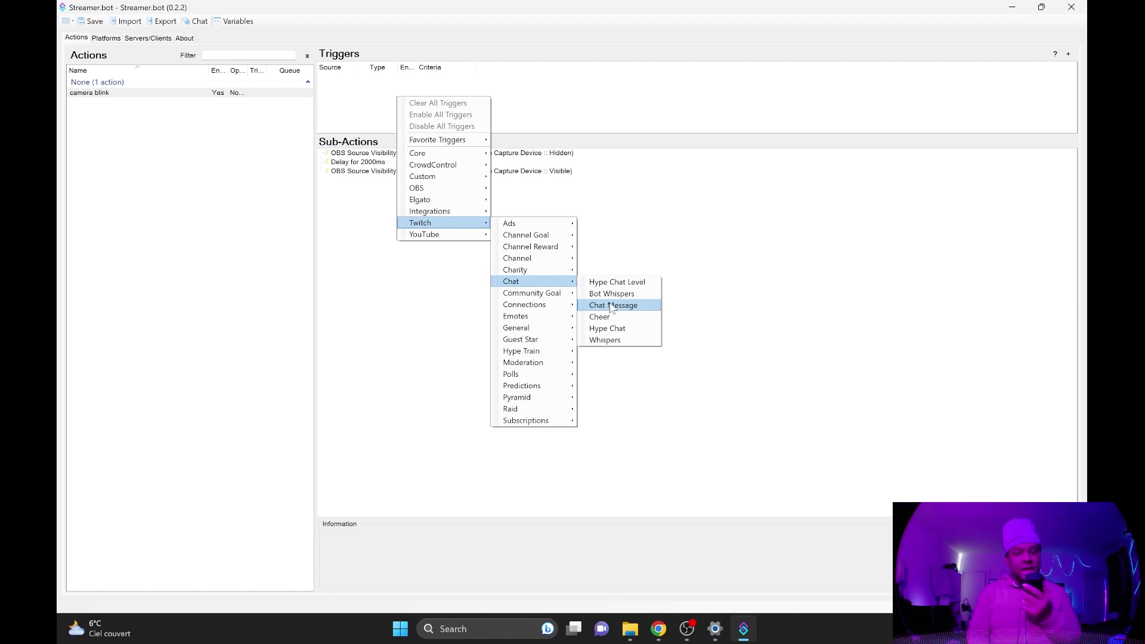
pyautogui.moveTo(554, 373)
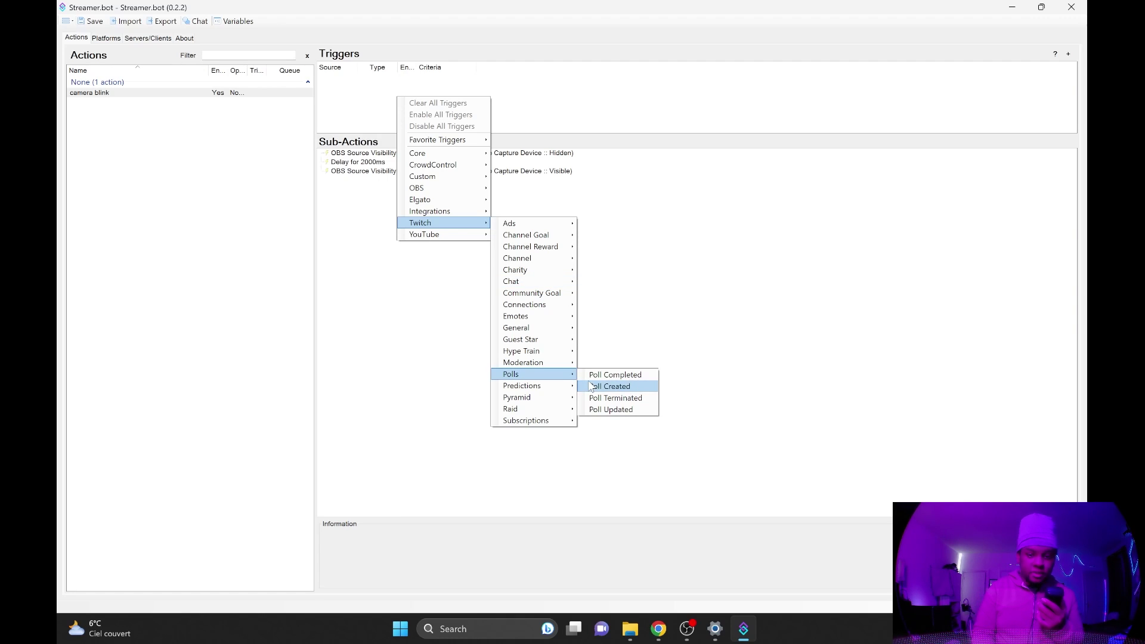
pyautogui.moveTo(536, 409)
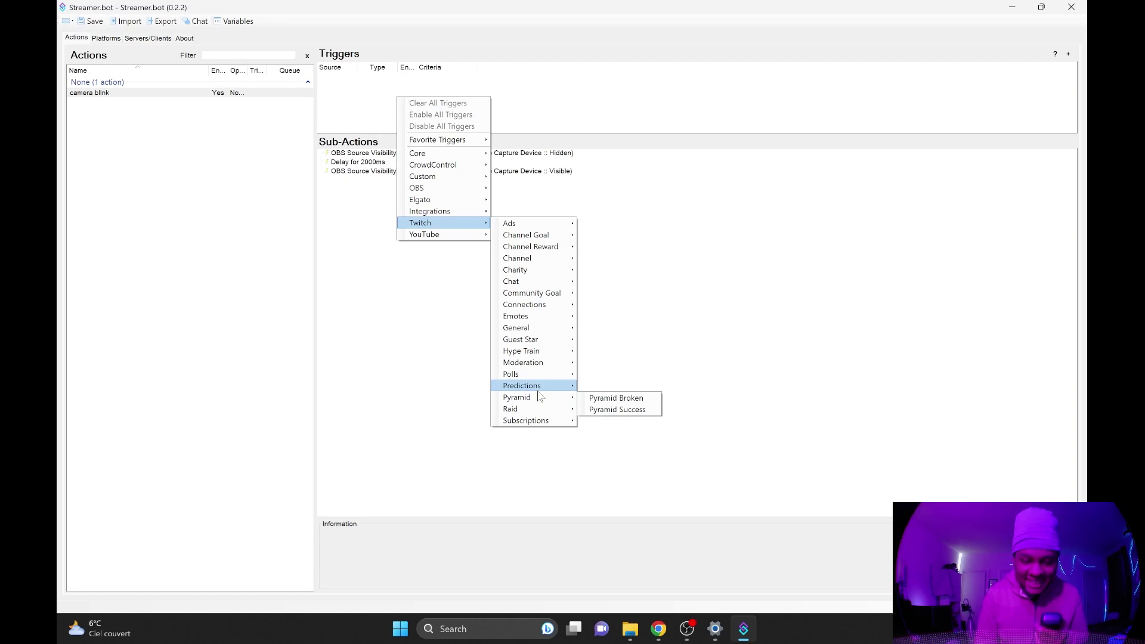
pyautogui.rightClick(364, 92)
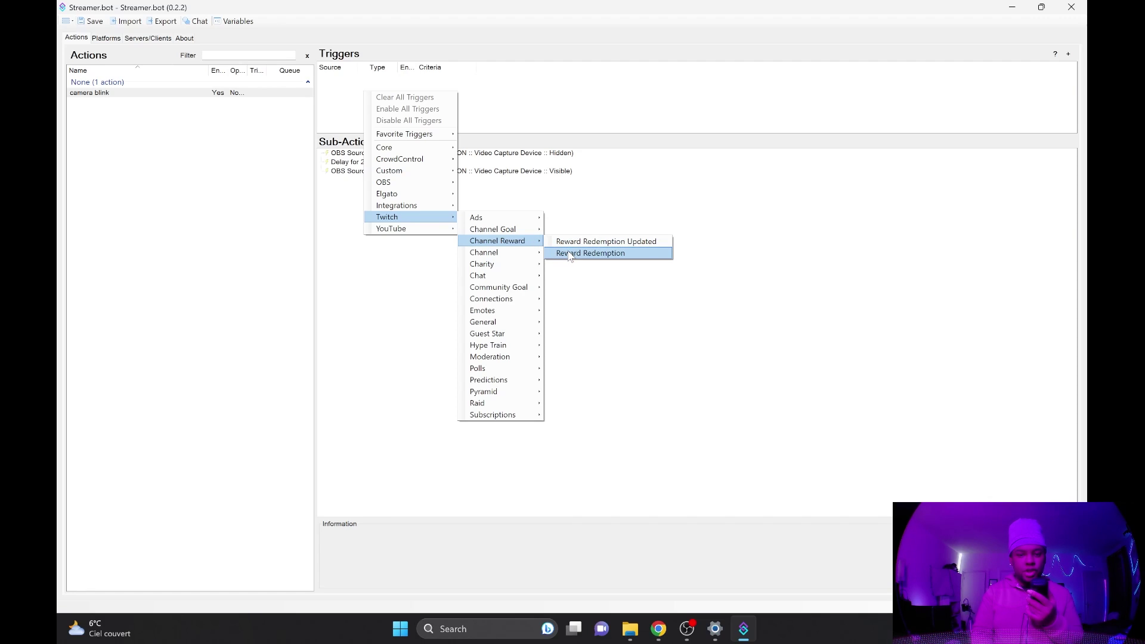
# Step: Create a 'camera blink' channel reward costing 1 and use it as the Reward Redemption trigger
pyautogui.click(569, 255)
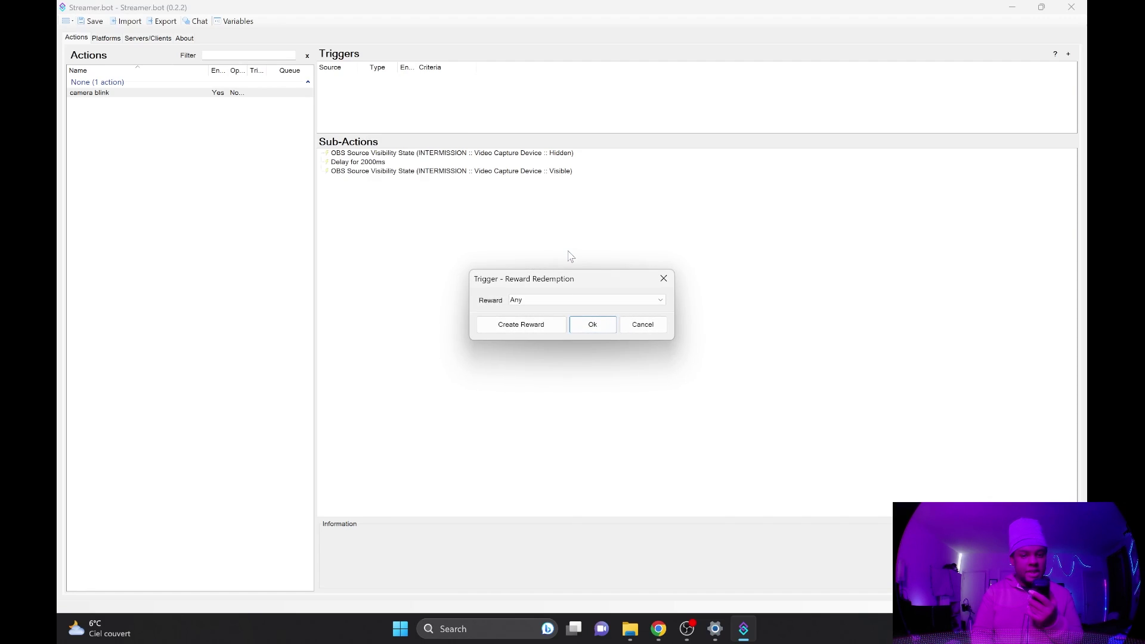
pyautogui.click(530, 329)
pyautogui.click(506, 207)
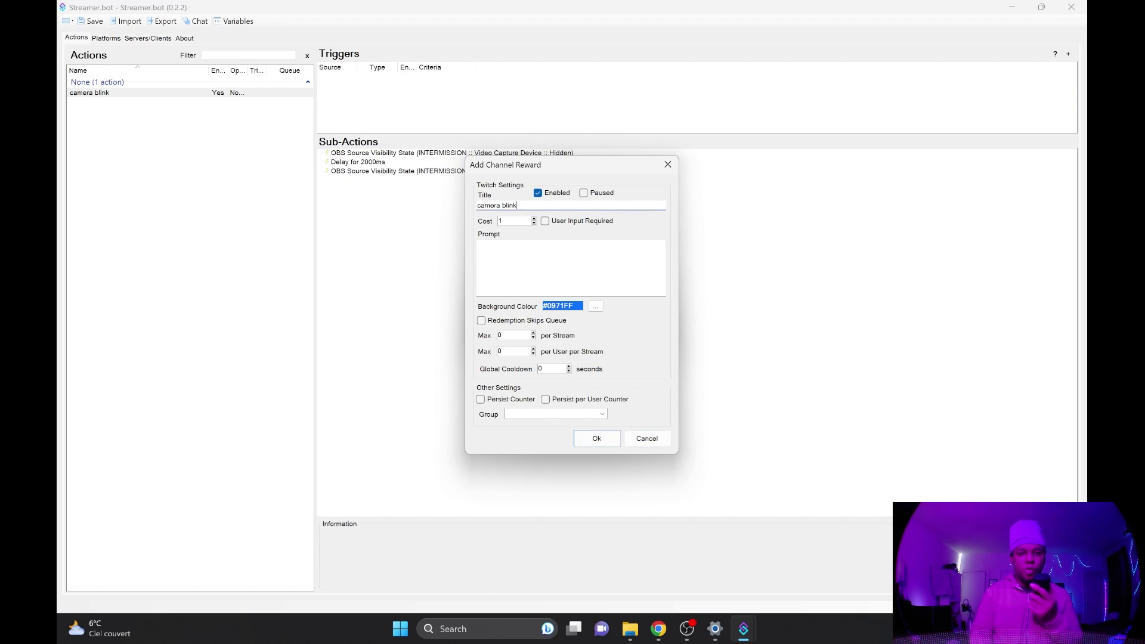
pyautogui.click(520, 264)
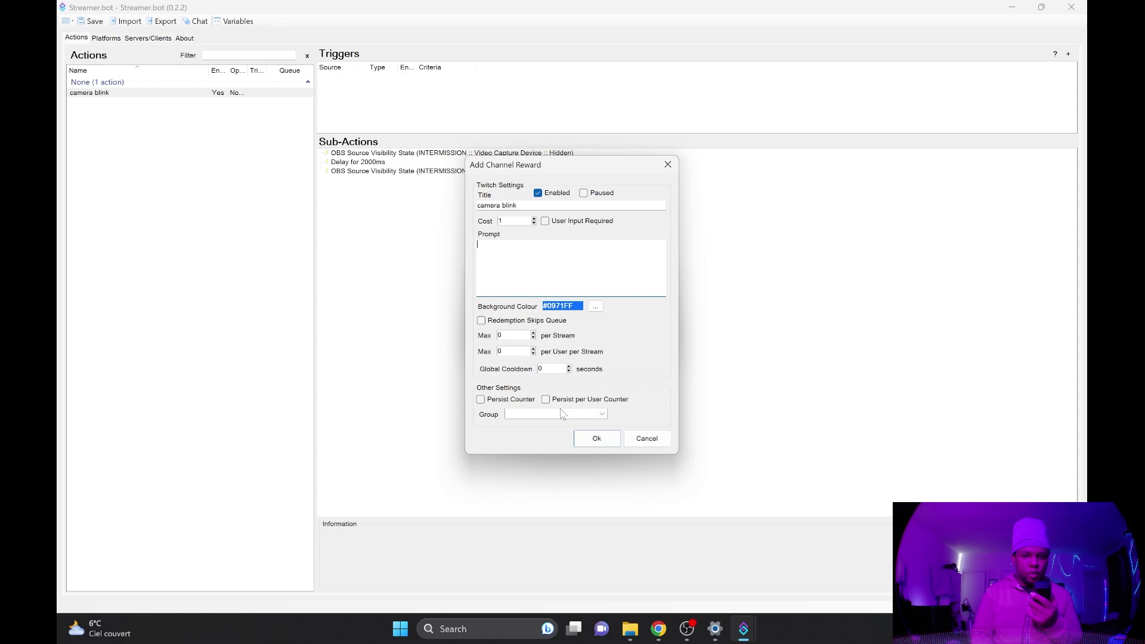
pyautogui.click(594, 447)
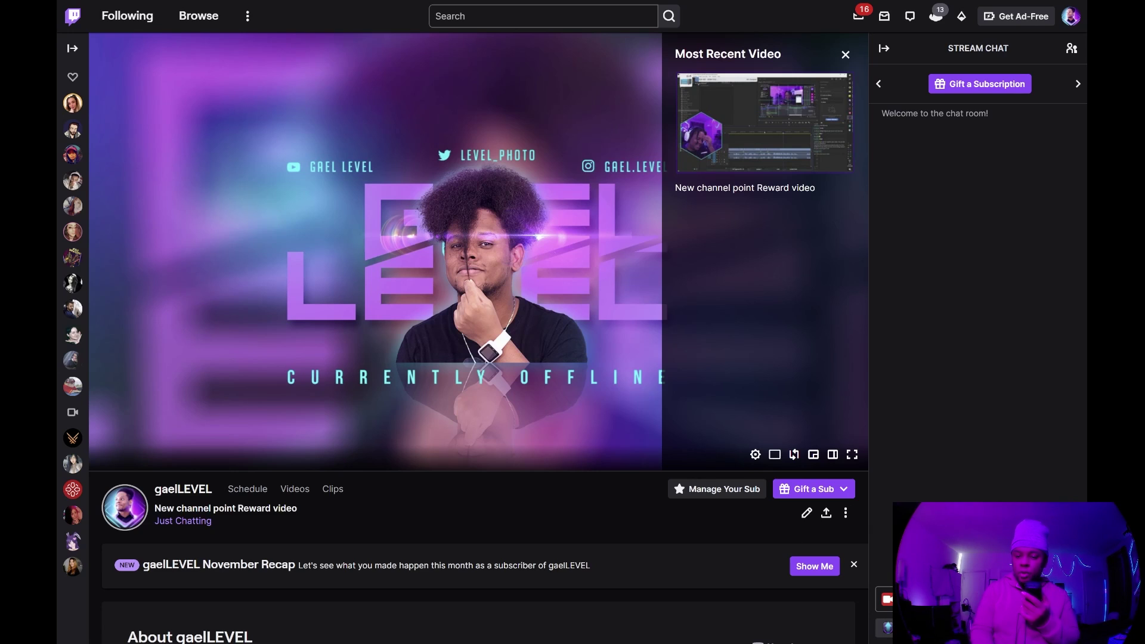
# Step: Redeem the camera blink reward from Twitch chat's channel points, then return to Streamer.bot
pyautogui.click(892, 627)
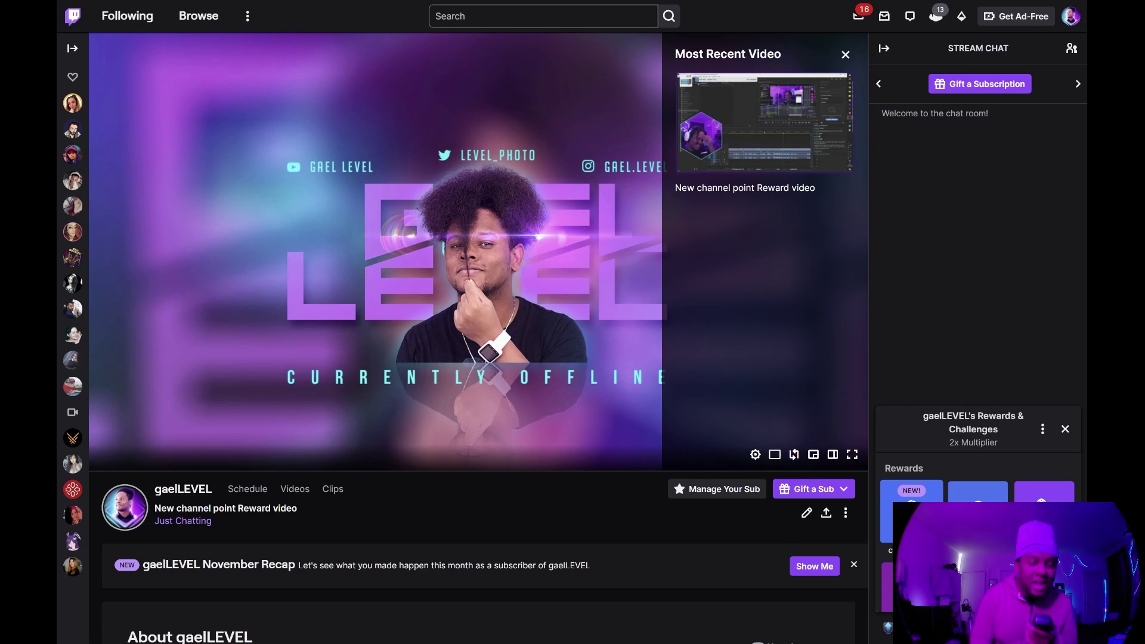
pyautogui.click(910, 512)
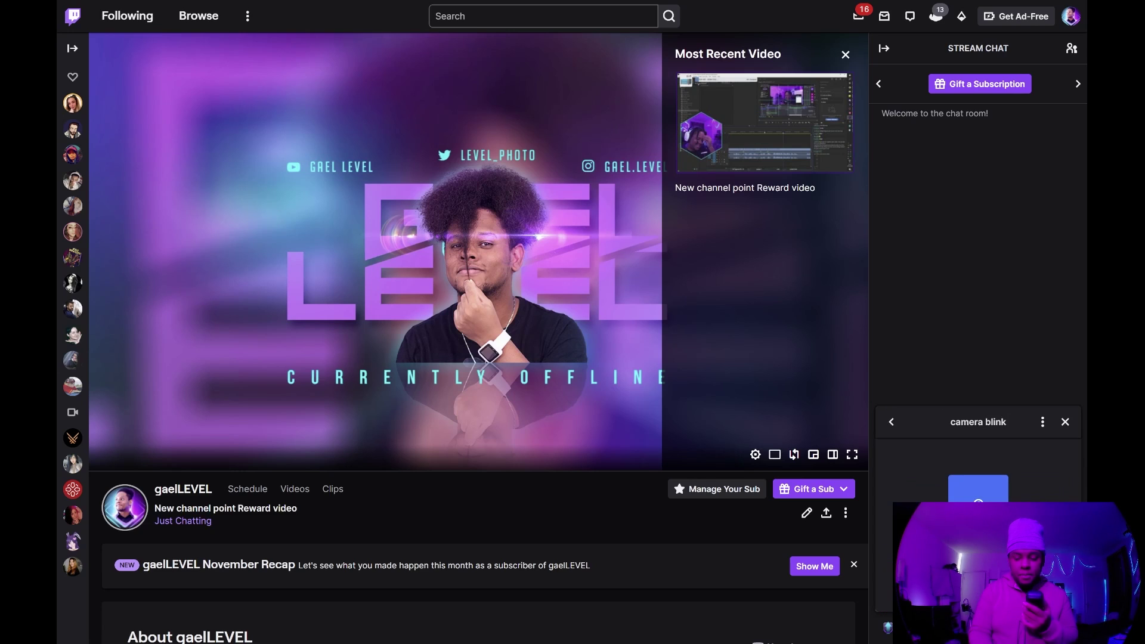
pyautogui.click(983, 585)
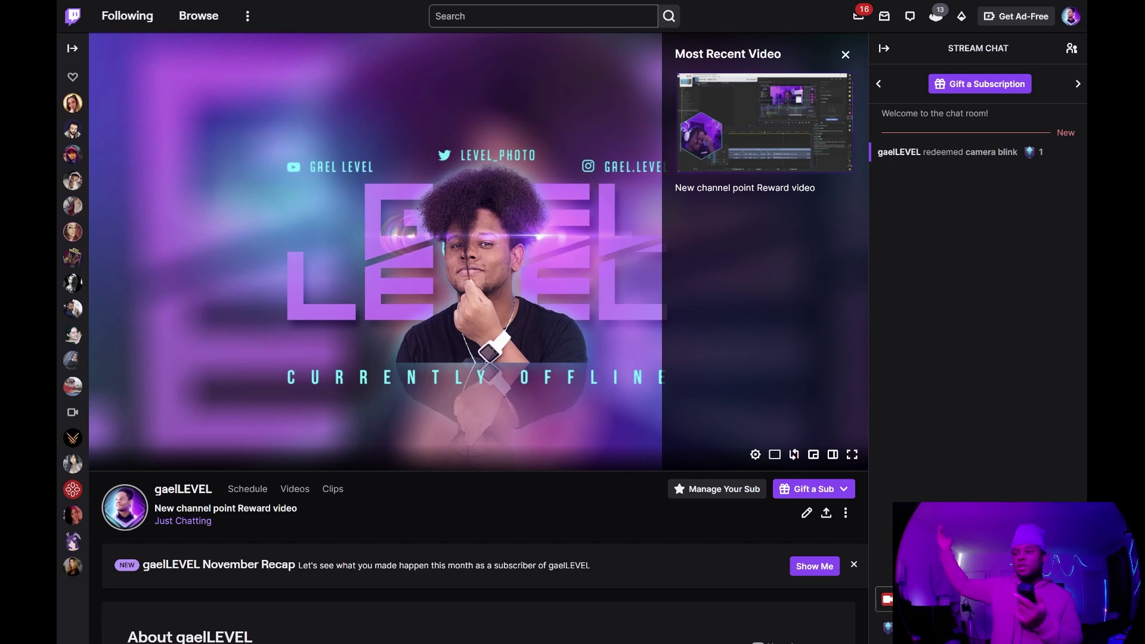
pyautogui.hotkey('alt', 'Tab')
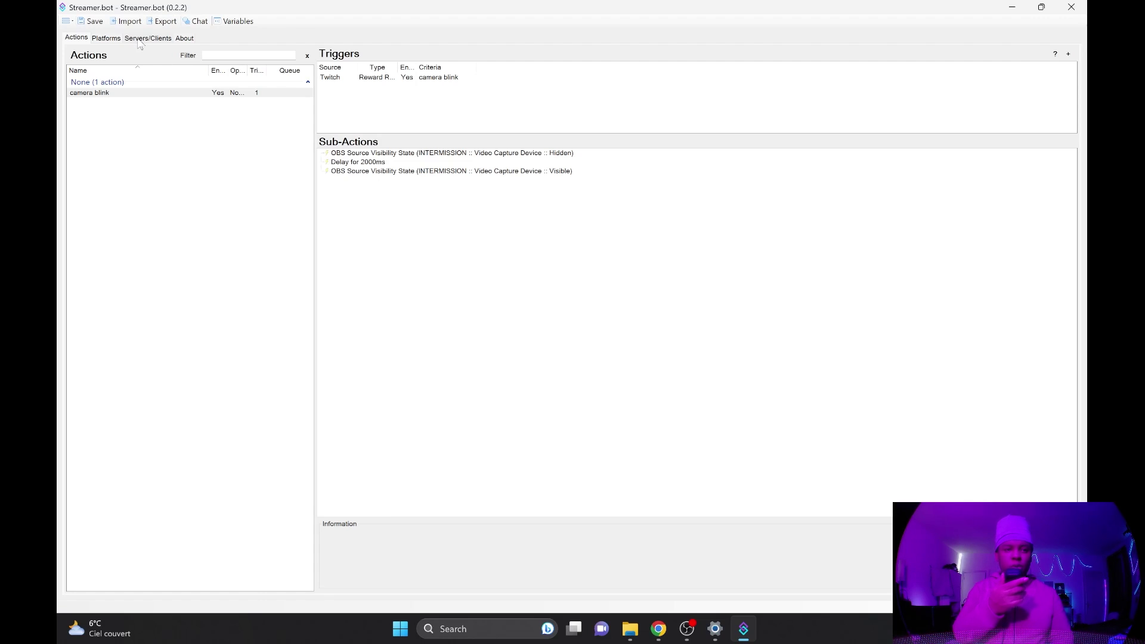
# Step: Enable the Hot Keys section in the tab strip and open it
pyautogui.rightClick(139, 43)
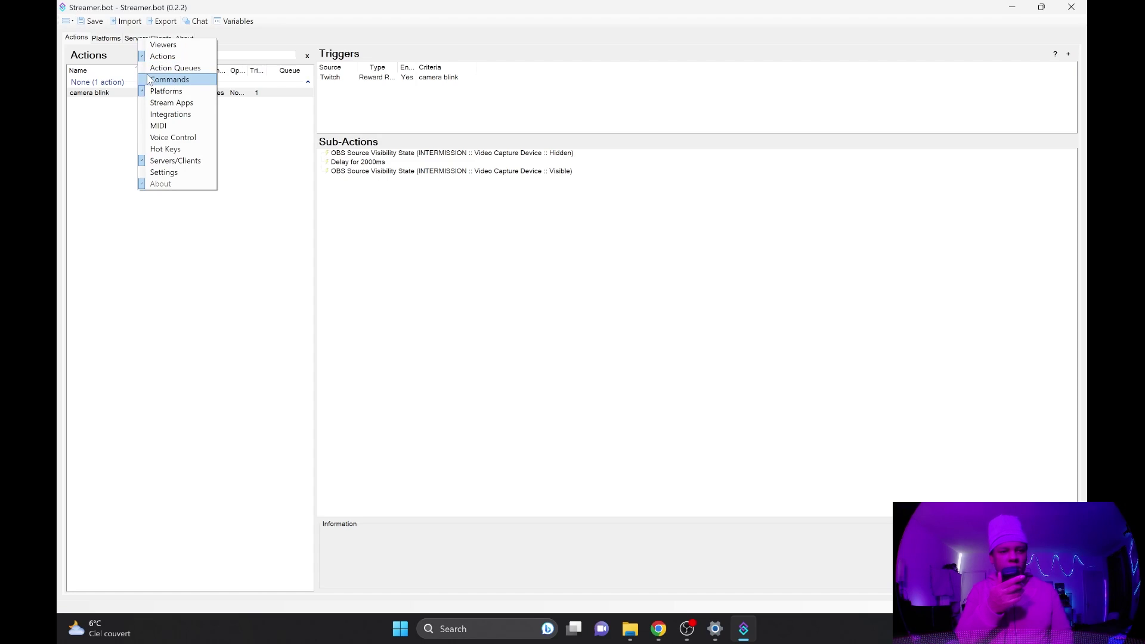
pyautogui.click(147, 151)
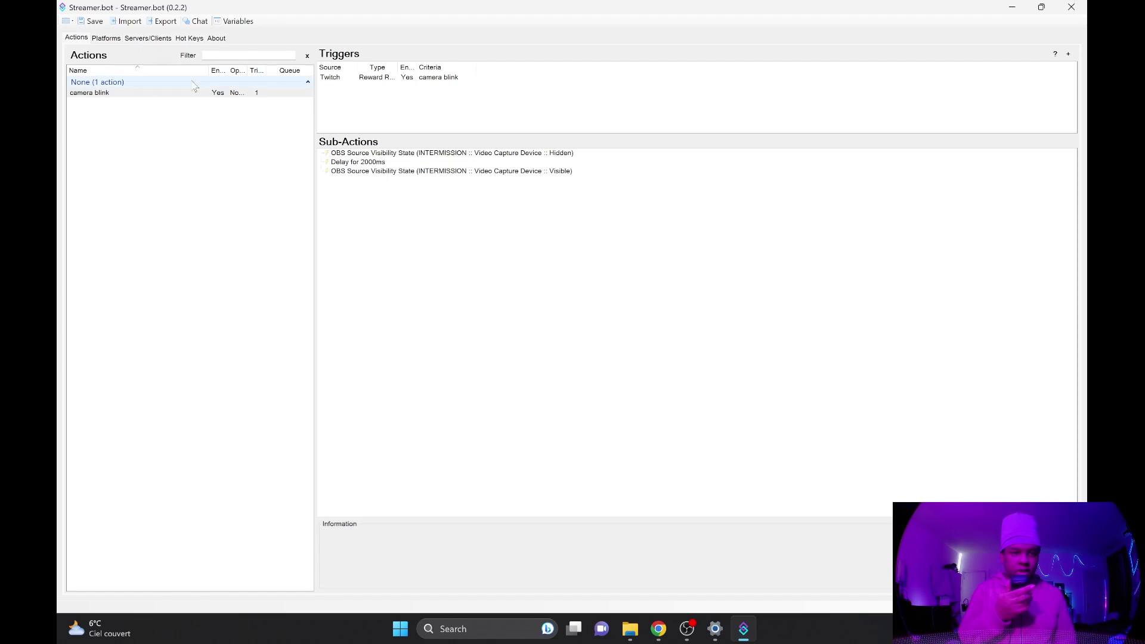
pyautogui.click(187, 38)
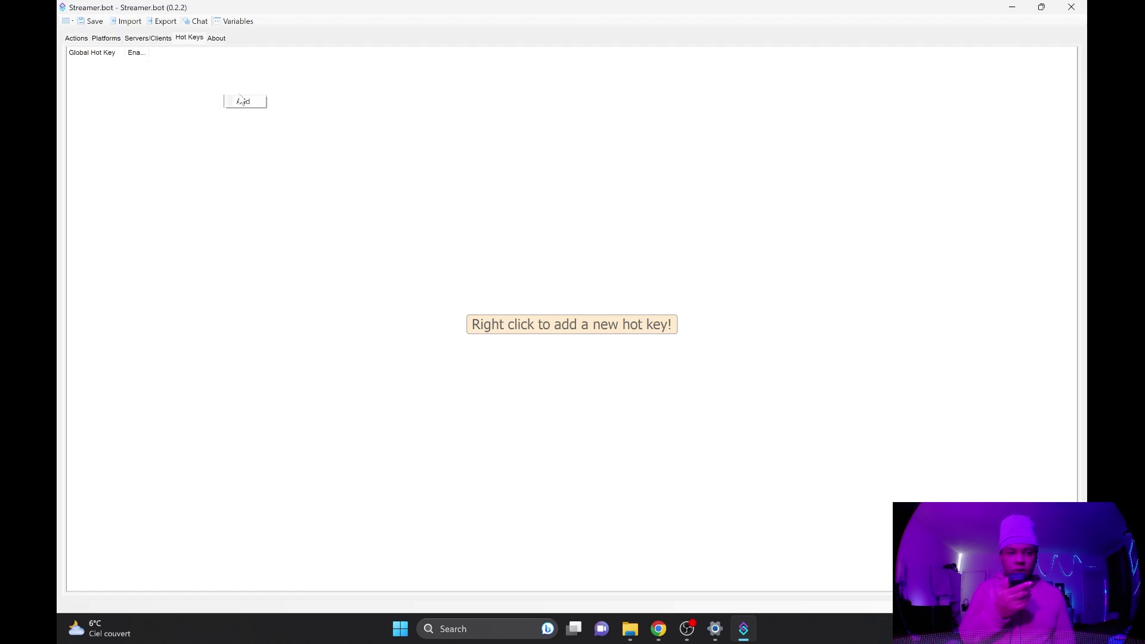
# Step: Add an enabled global hotkey Ctrl+Alt+Shift+0
pyautogui.click(242, 101)
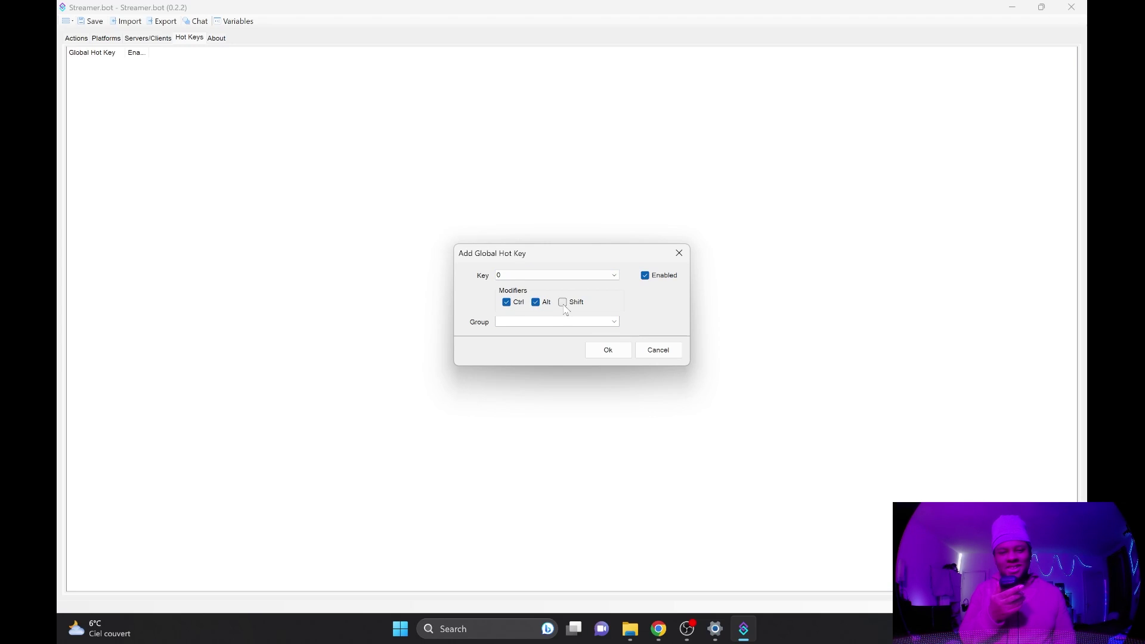
pyautogui.click(613, 322)
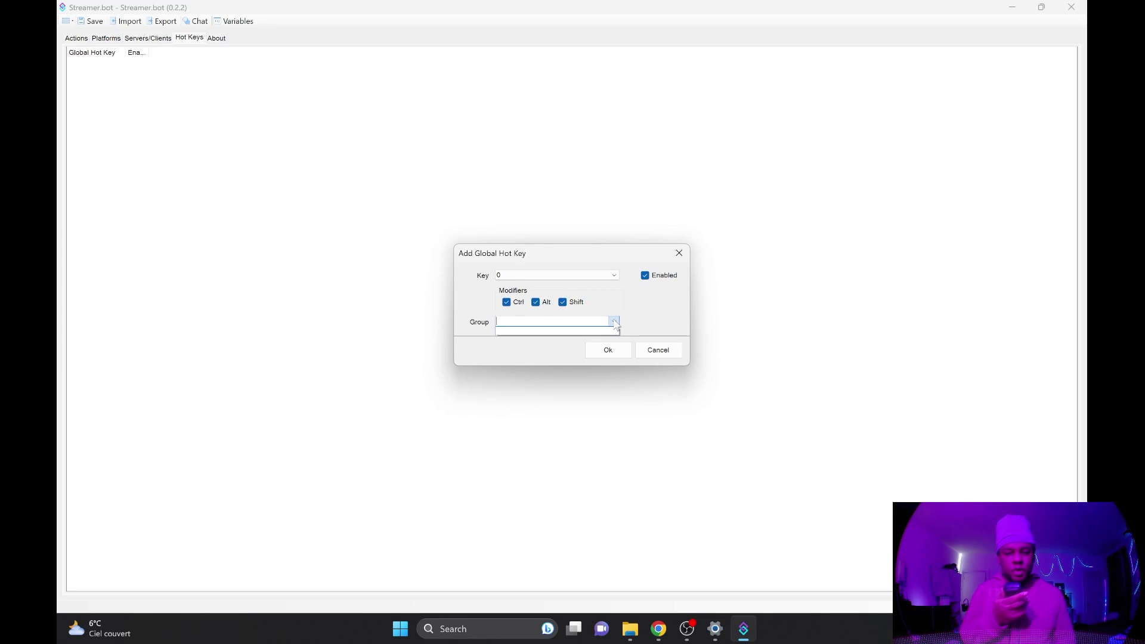
pyautogui.click(607, 351)
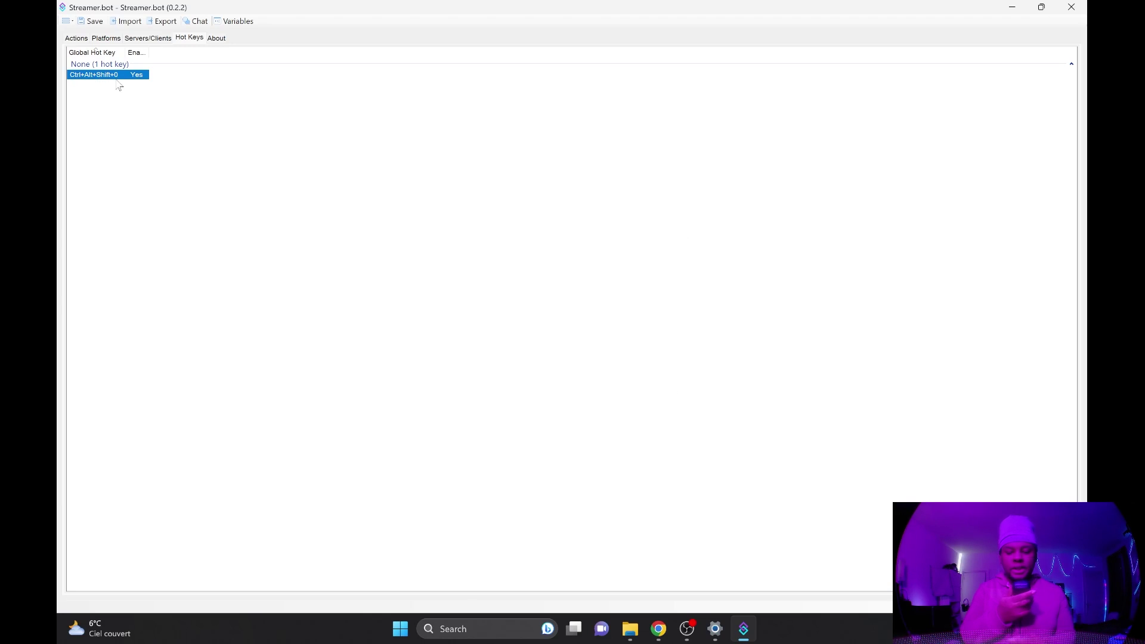
pyautogui.rightClick(116, 76)
# Step: Add a Core > Hot Keys > HotKey Press trigger for Ctrl+Alt+Shift+0 to camera blink
pyautogui.click(142, 136)
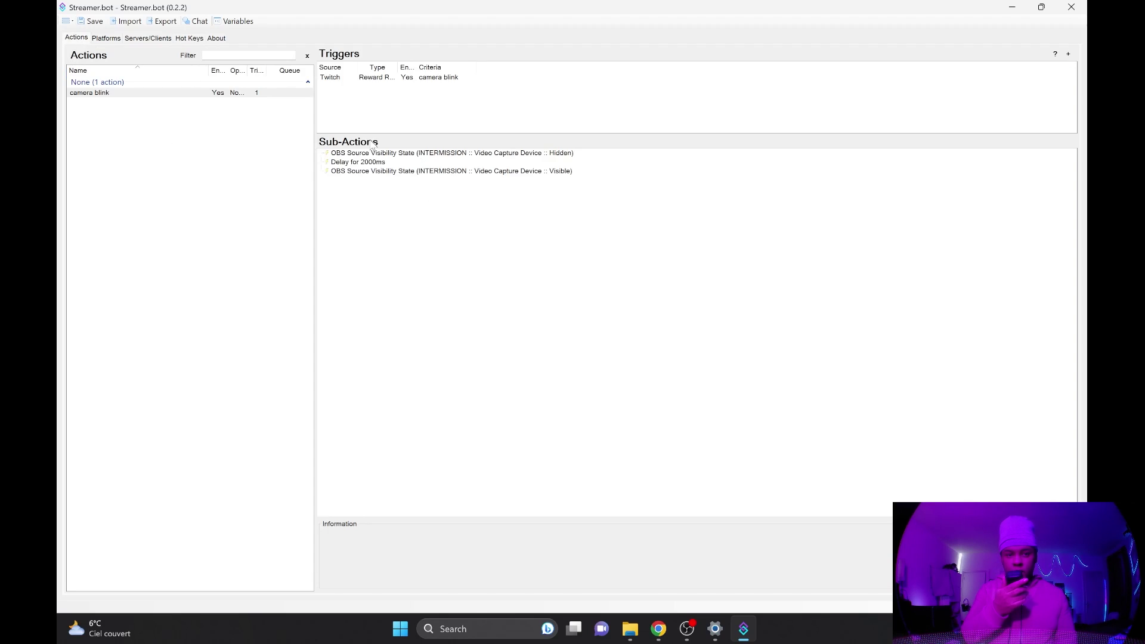
pyautogui.rightClick(350, 111)
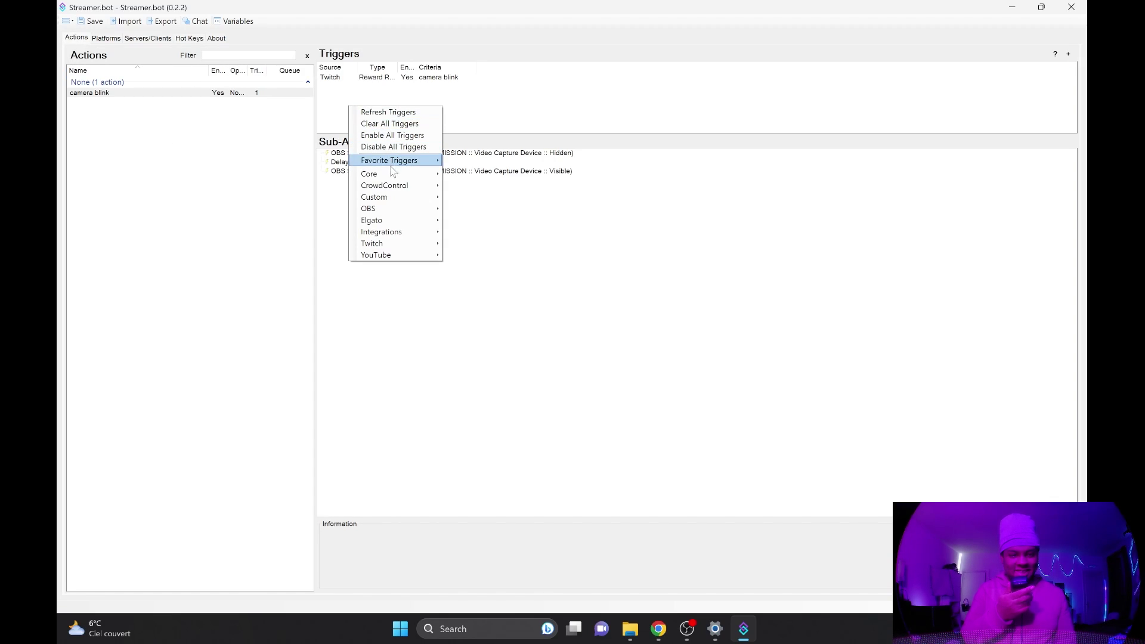
pyautogui.moveTo(369, 174)
pyautogui.moveTo(490, 246)
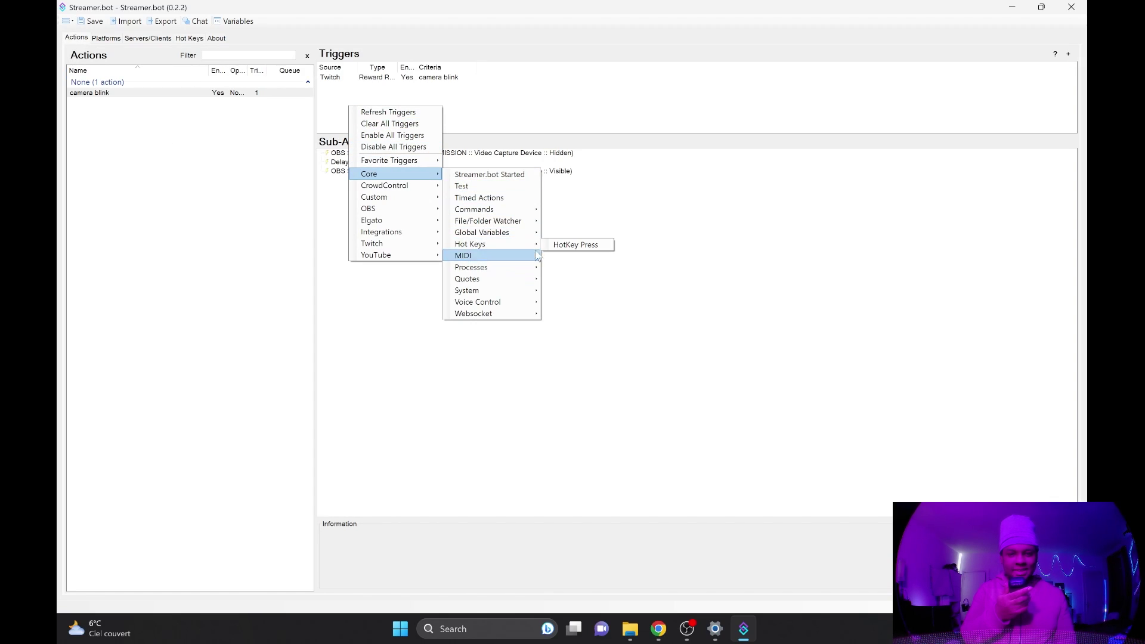
pyautogui.click(567, 247)
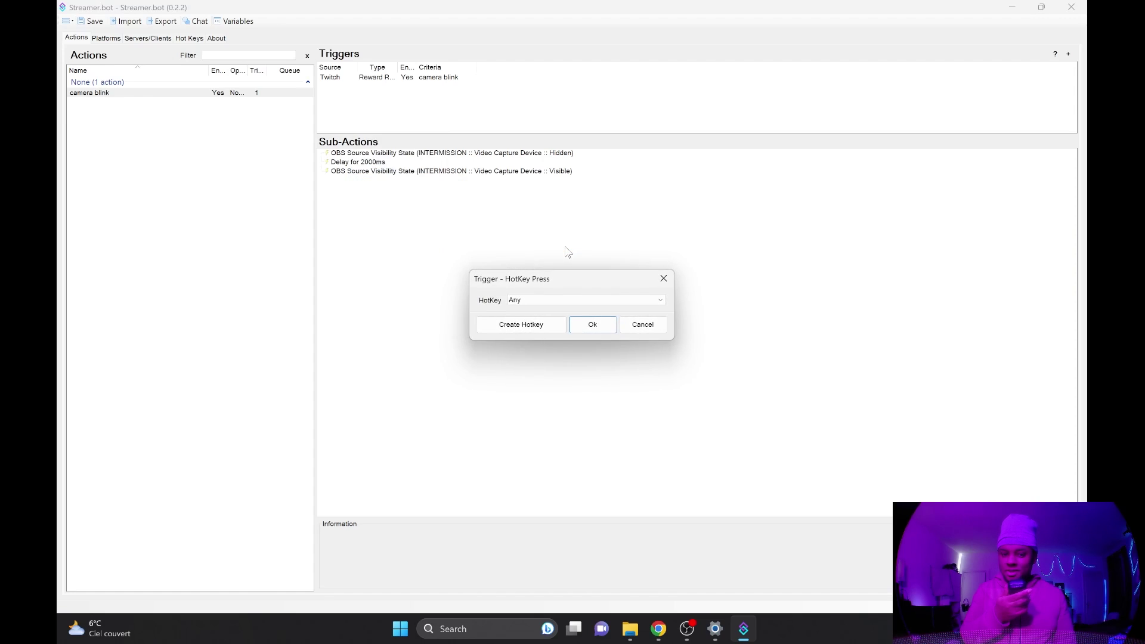
pyautogui.click(659, 301)
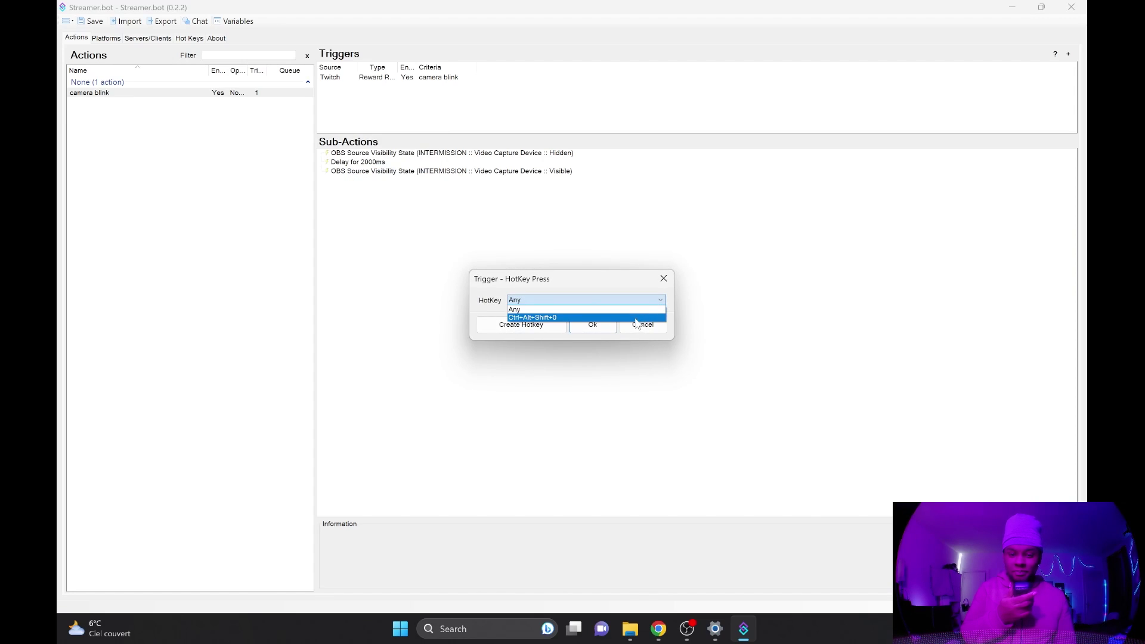
pyautogui.click(490, 292)
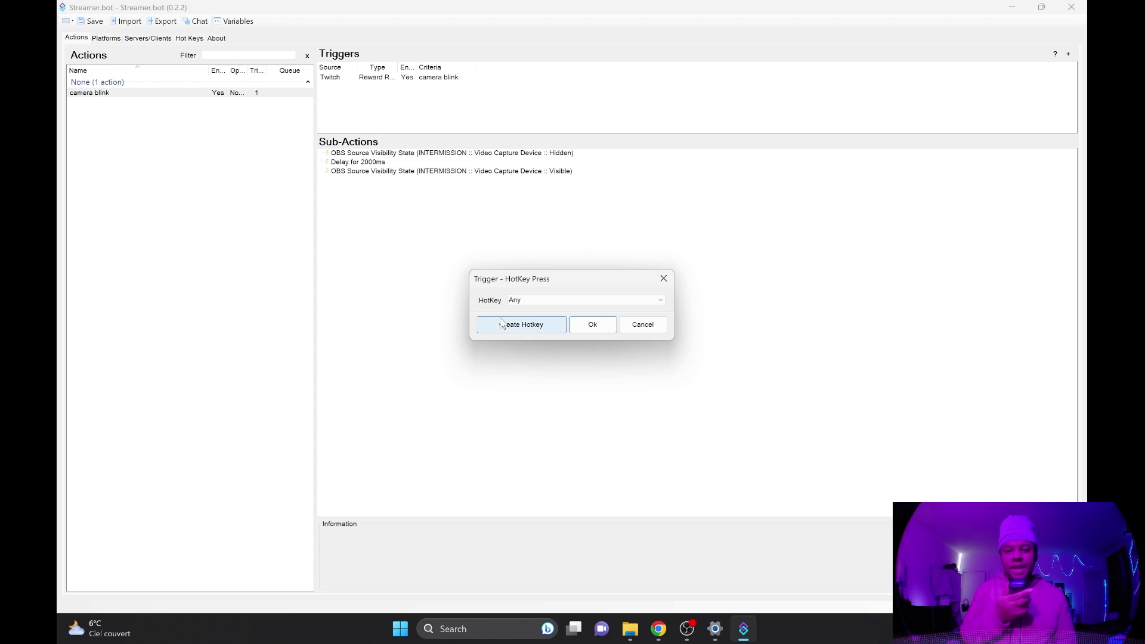
pyautogui.click(593, 301)
pyautogui.click(592, 317)
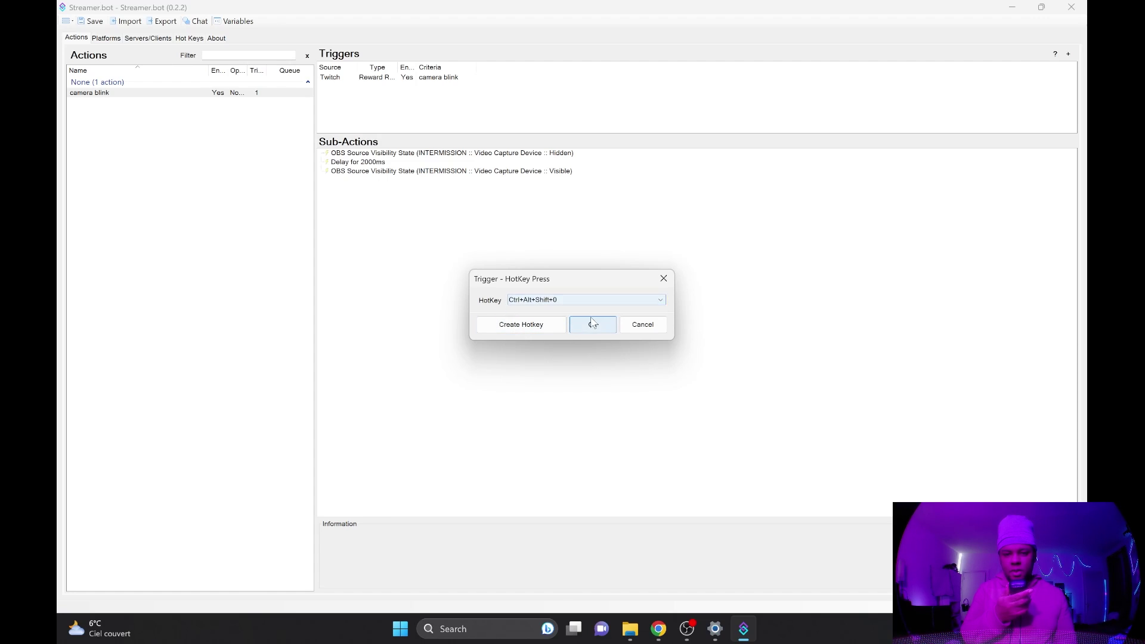
pyautogui.click(593, 325)
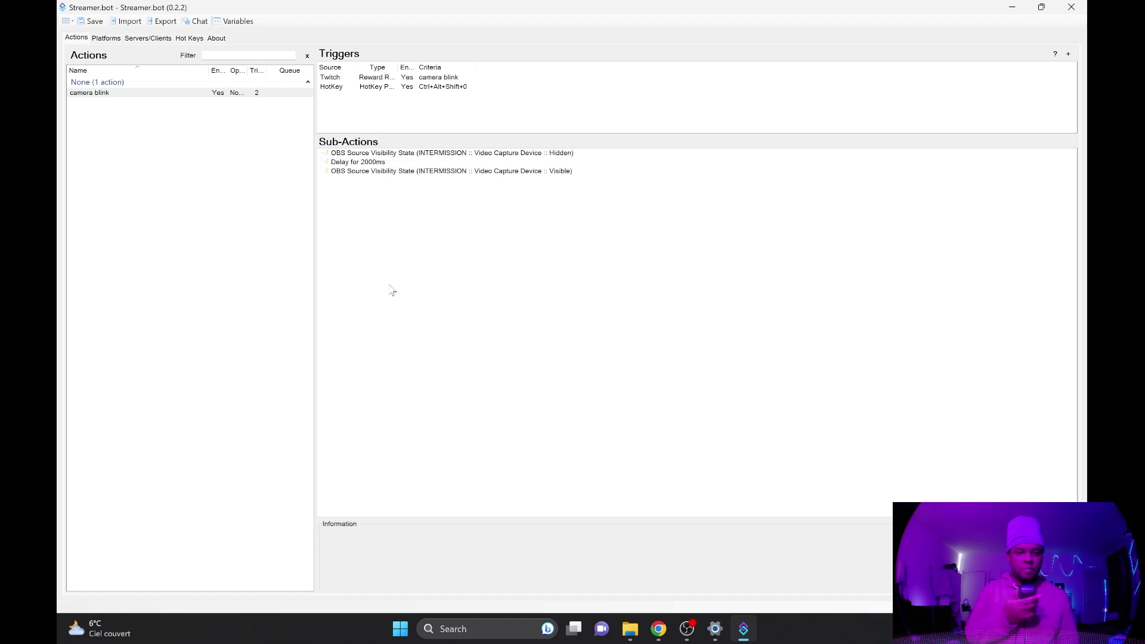